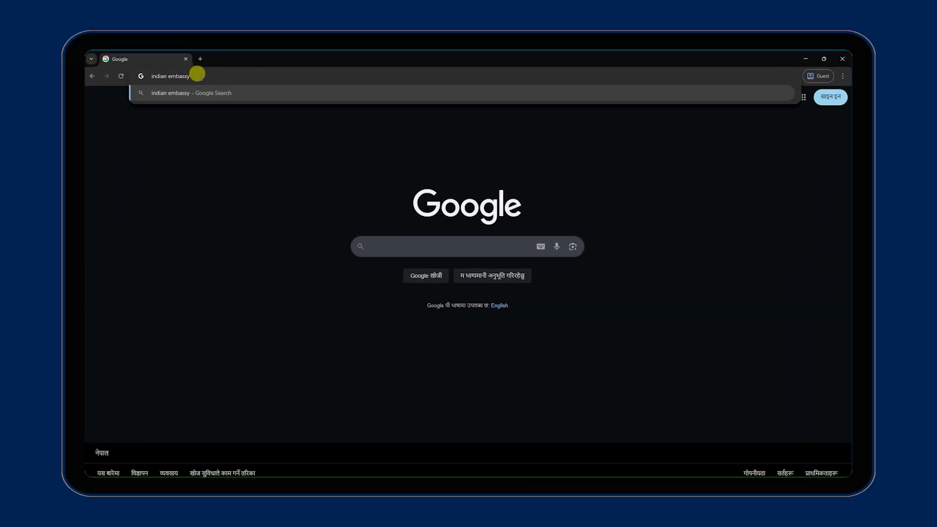
Search Google for 'indian embassy'.
type("y")
key("Return")
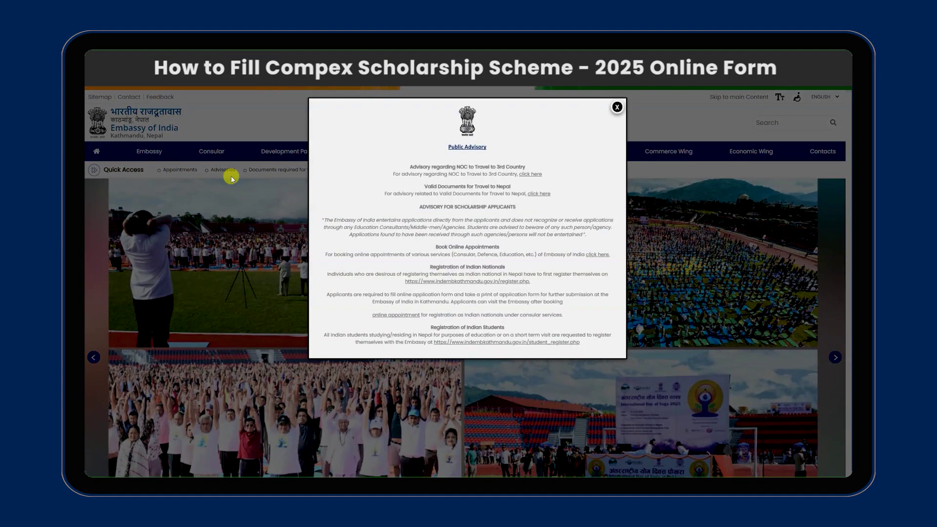
Dismiss the public advisory and download the COMPEX Scholarship Scheme 2025 notice as a PDF.
left_click(610, 109)
scroll(521, 313, "down", 5)
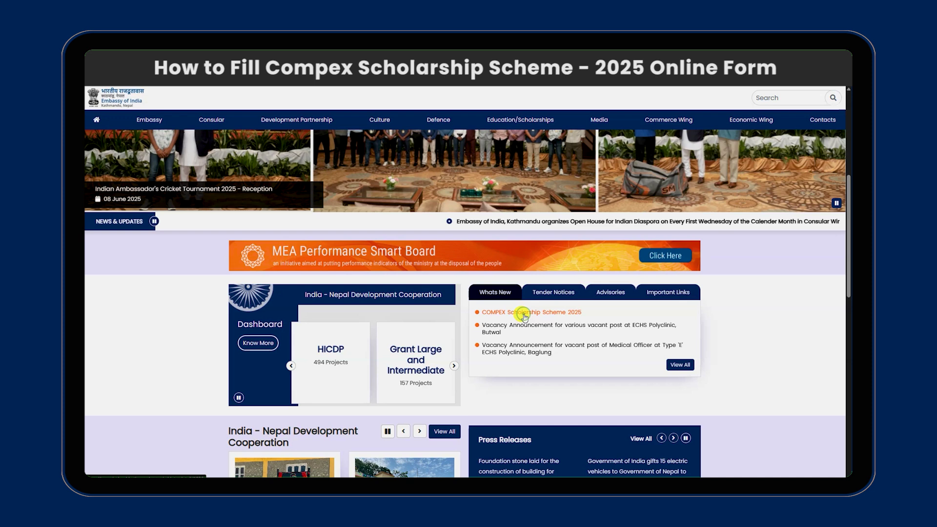
left_click(524, 314)
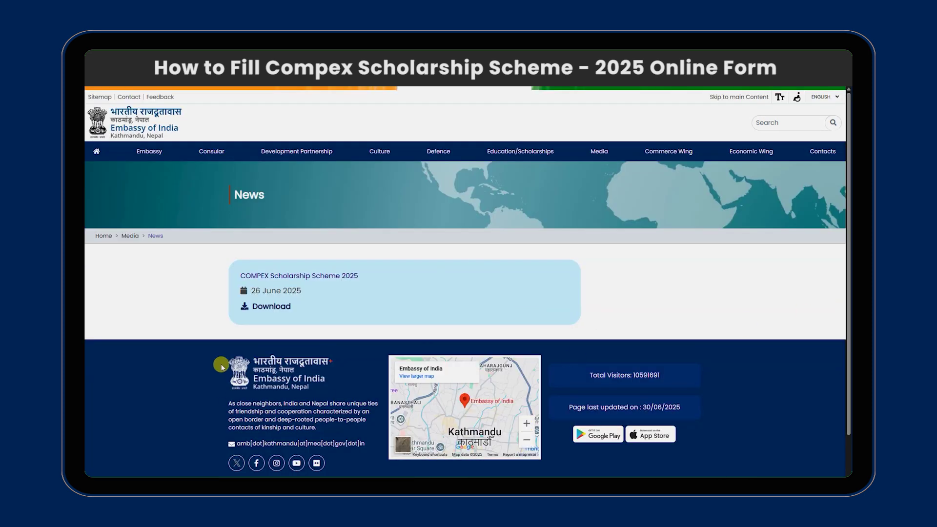
left_click(274, 306)
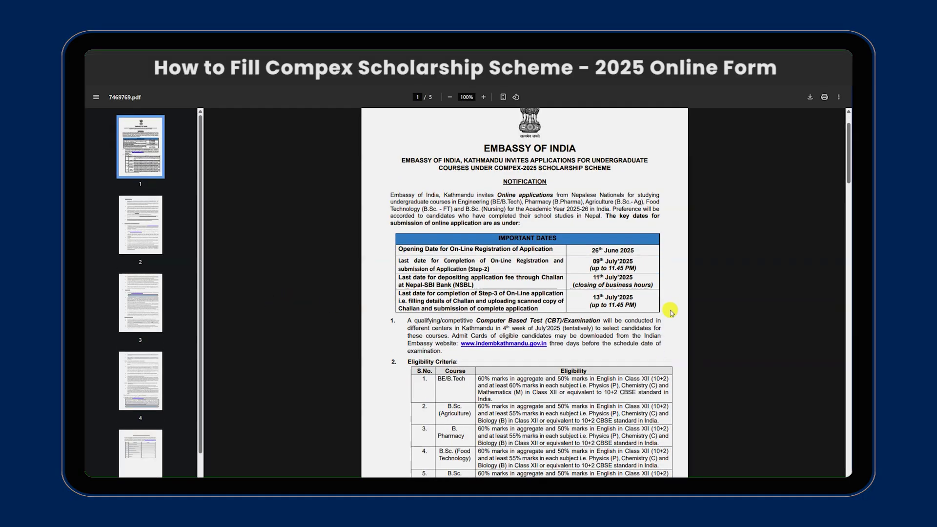
Follow the notice's online application portal link to the COMPEX Application Form site.
scroll(665, 309, "down", 15)
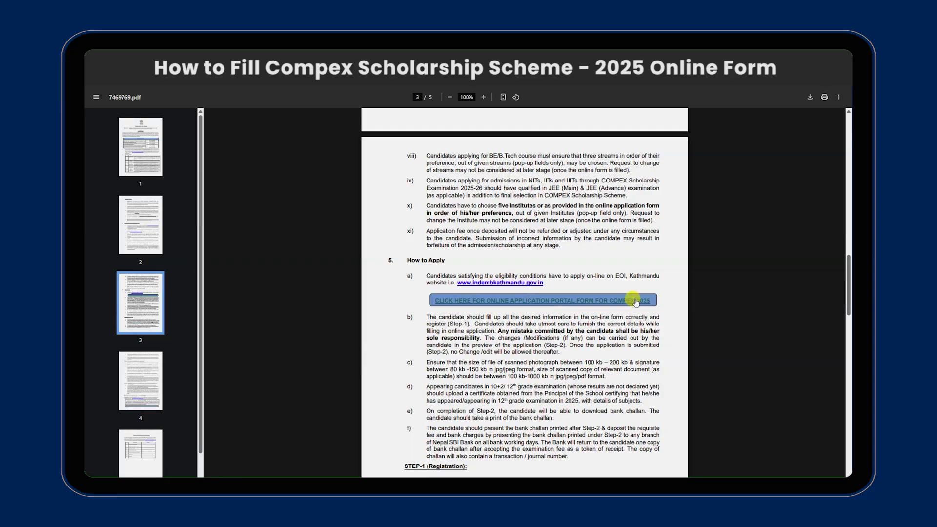
left_click(626, 301)
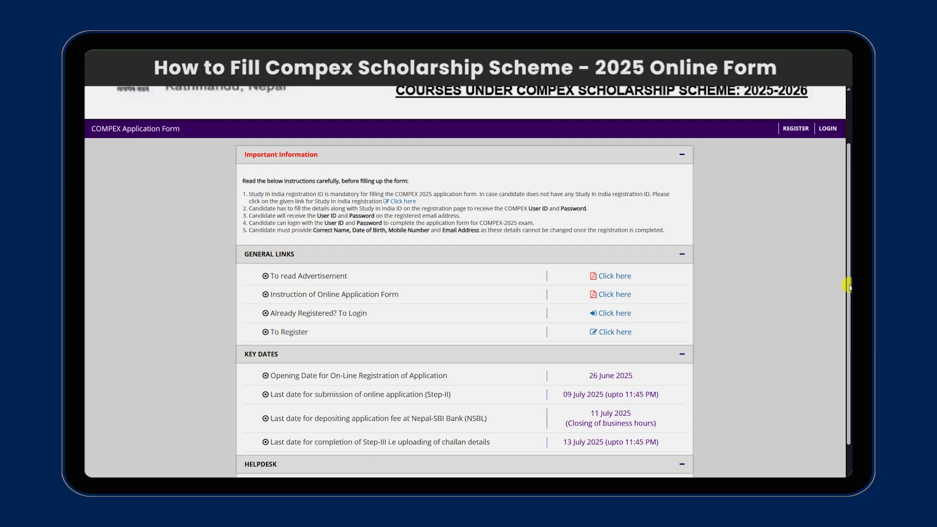
Open the COMPEX registration page and scroll to its registration fields.
left_click(605, 333)
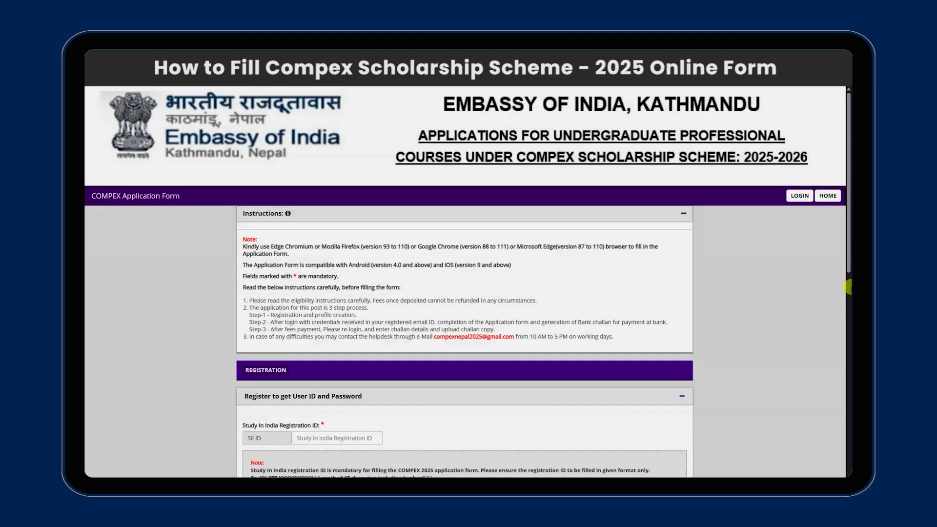
scroll(846, 326, "down", 4)
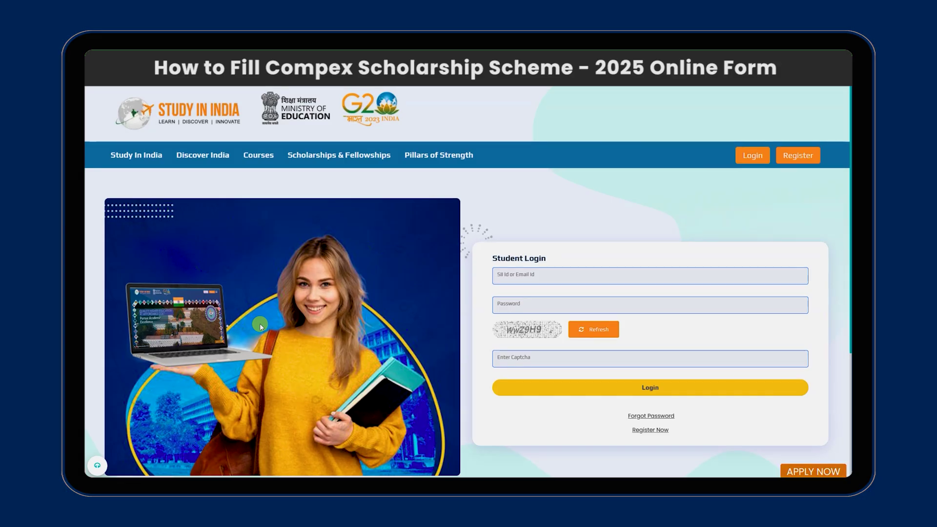
Choose Student Register from the Study in India Register menu.
left_click(796, 154)
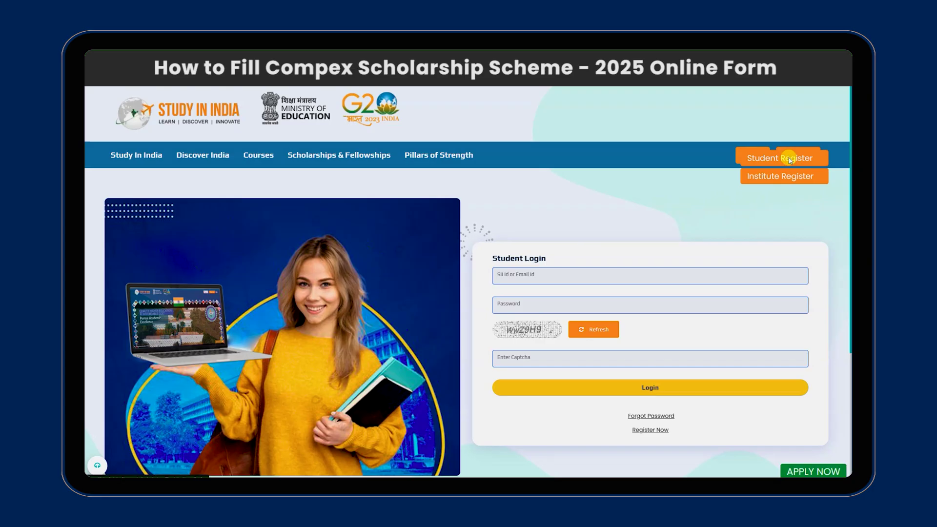
left_click(790, 159)
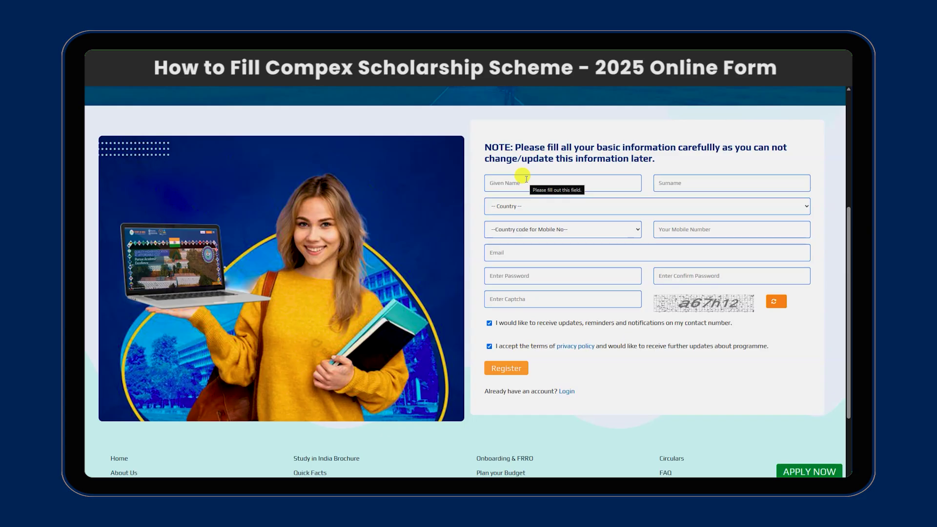
Enter the given name and surname, and set country and mobile code to Nepal (977).
left_click(525, 179)
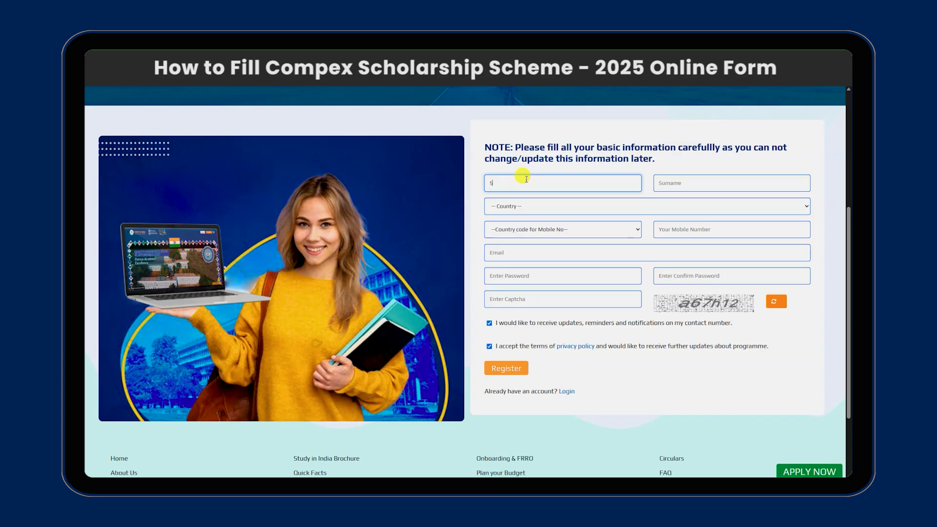
key("Tab")
type("Sh")
left_click(552, 207)
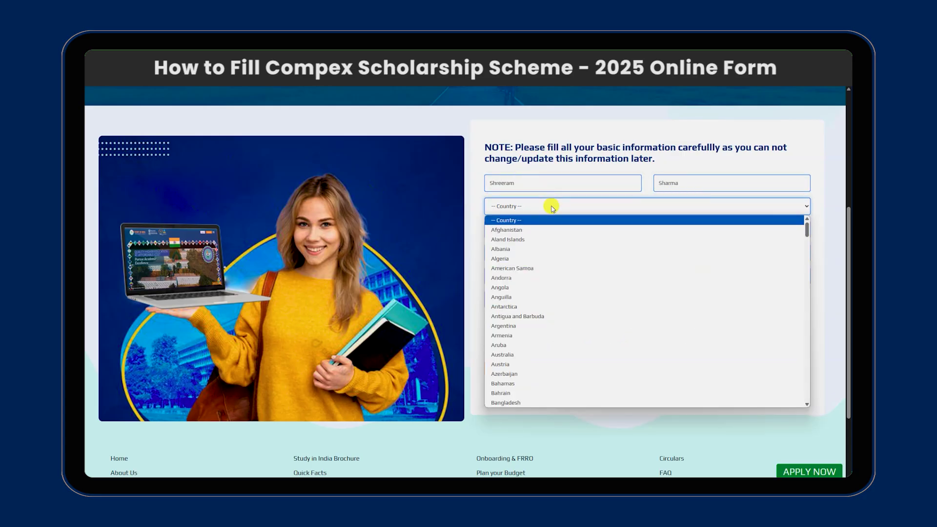
type("nepal")
key("Return")
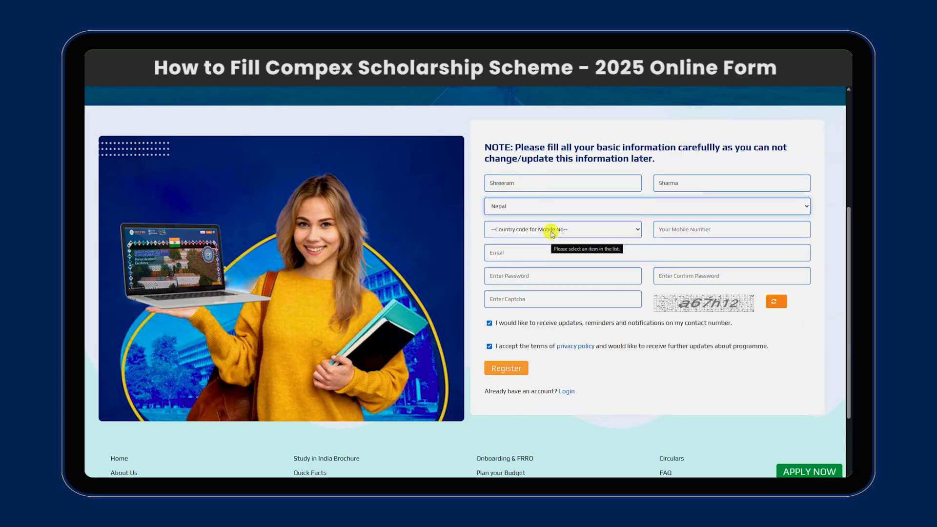
left_click(552, 230)
type("nepal")
key("Return")
Fill in mobile, email, password and its confirmation, enter the captcha, and submit the registration.
left_click(721, 227)
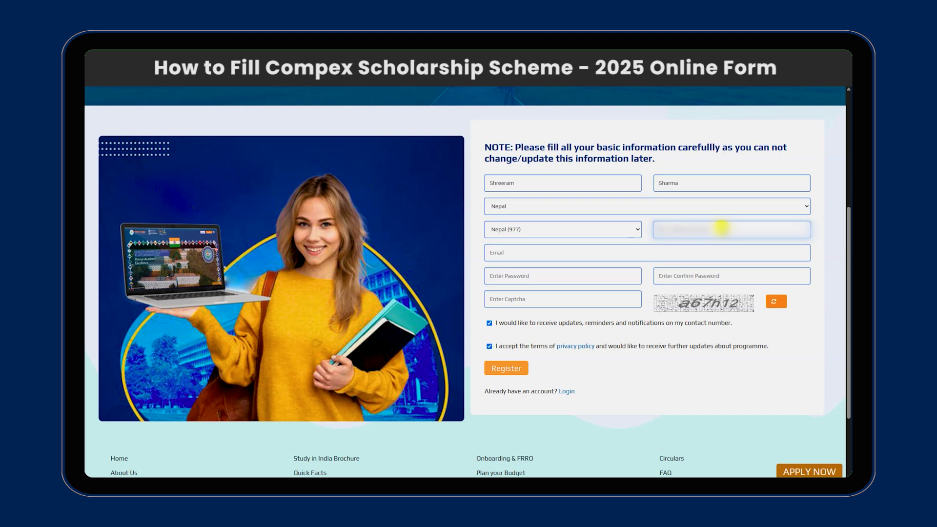
left_click(605, 252)
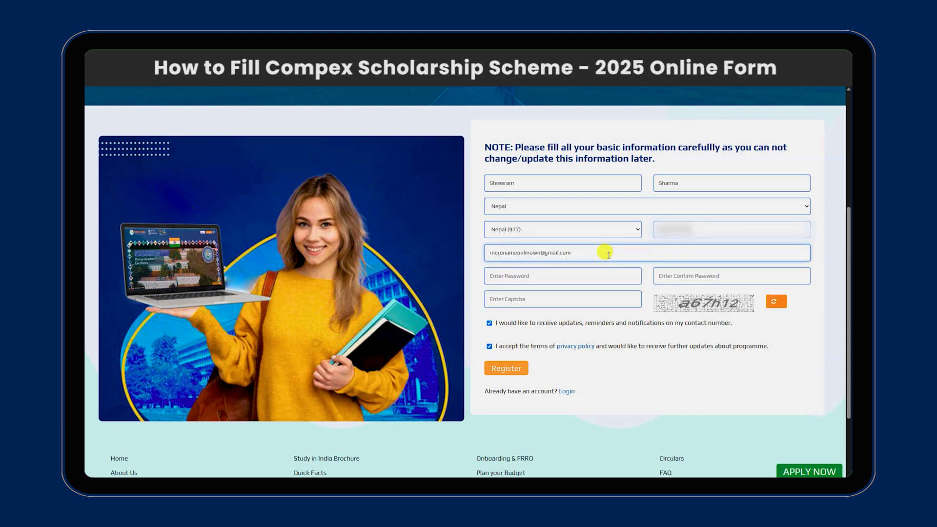
left_click(591, 272)
type("••••••••••••••••")
left_click(686, 272)
type("•••••")
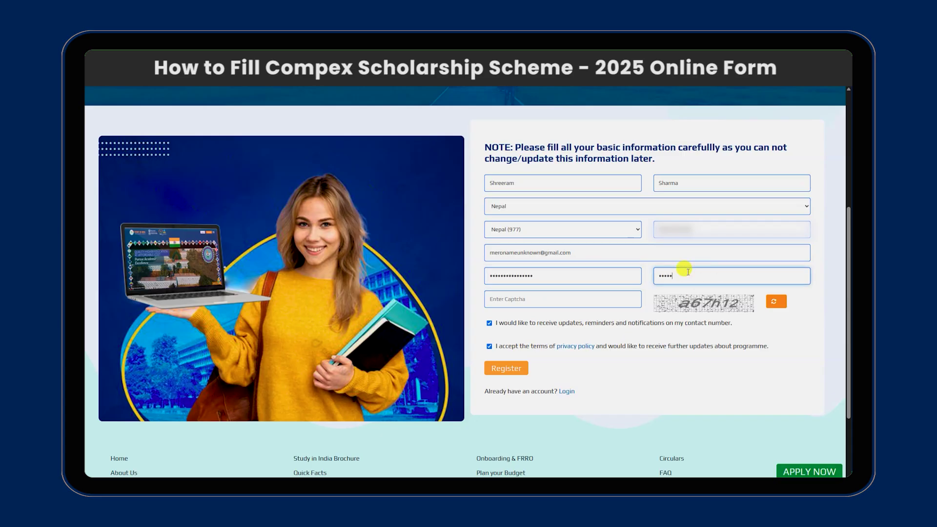
type("•••••••••••")
left_click(593, 298)
type("a67h12")
left_click(517, 369)
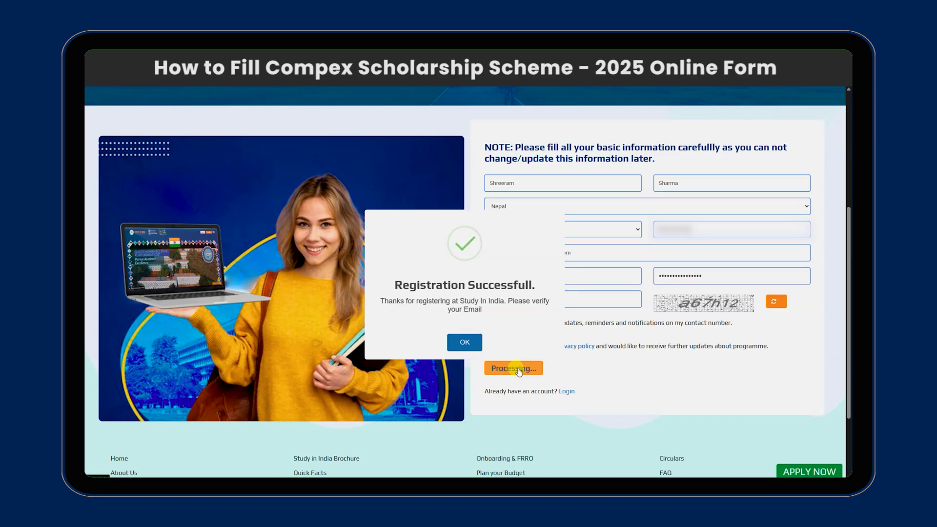
left_click(464, 342)
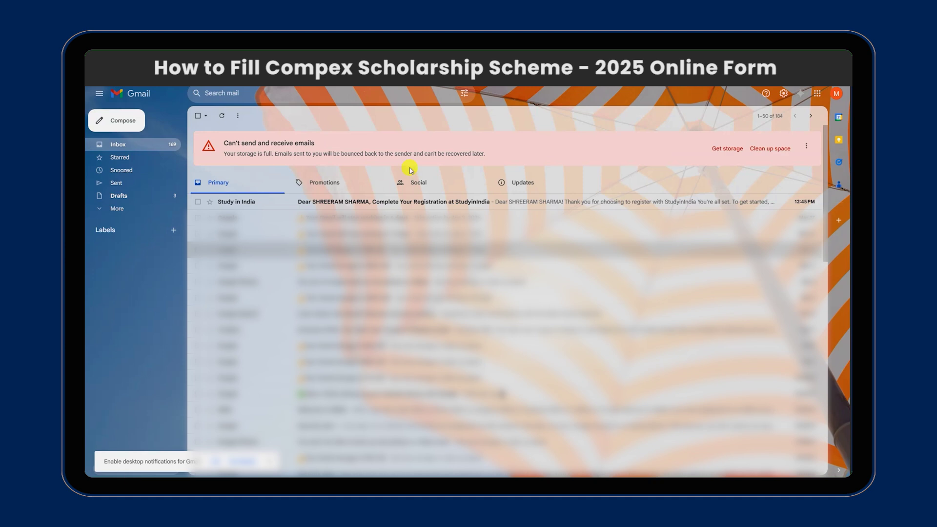
Open the Study in India registration email in the Gmail inbox.
left_click(417, 202)
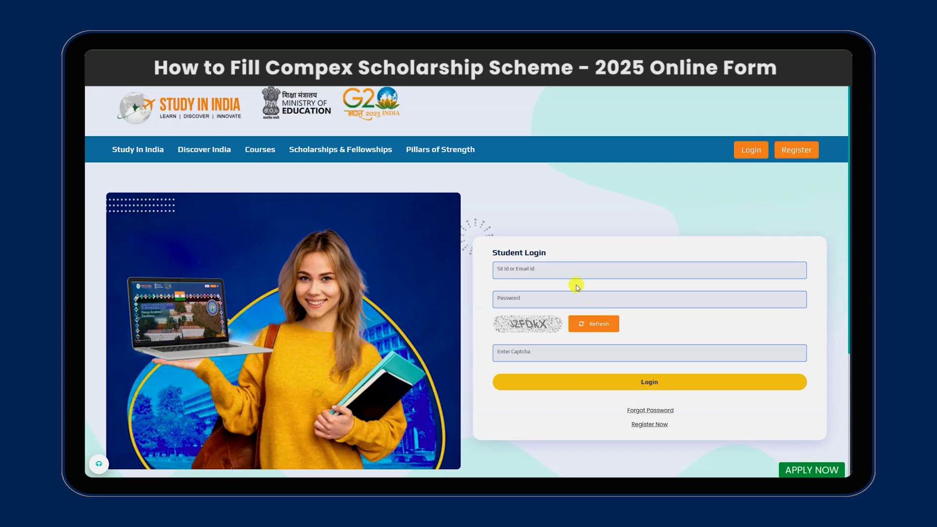
Log in to Study in India with the account email, password and a refreshed captcha.
left_click(565, 270)
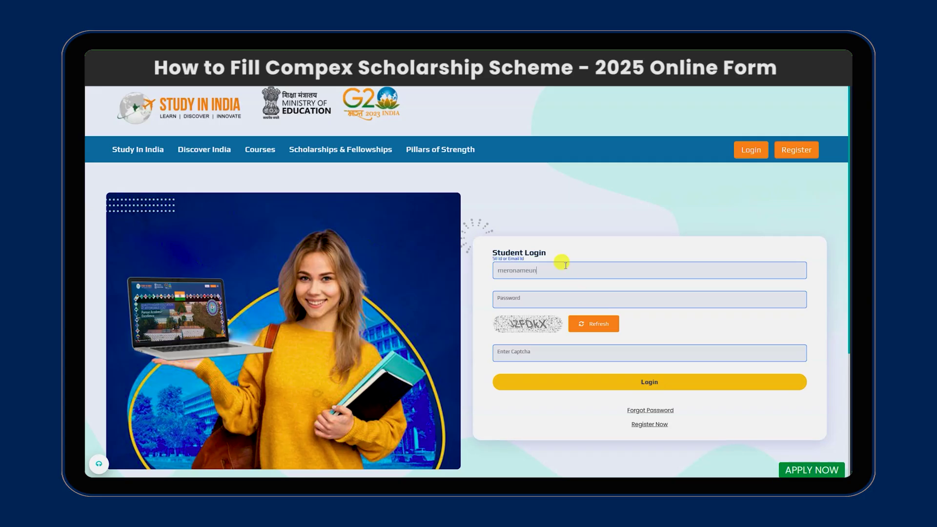
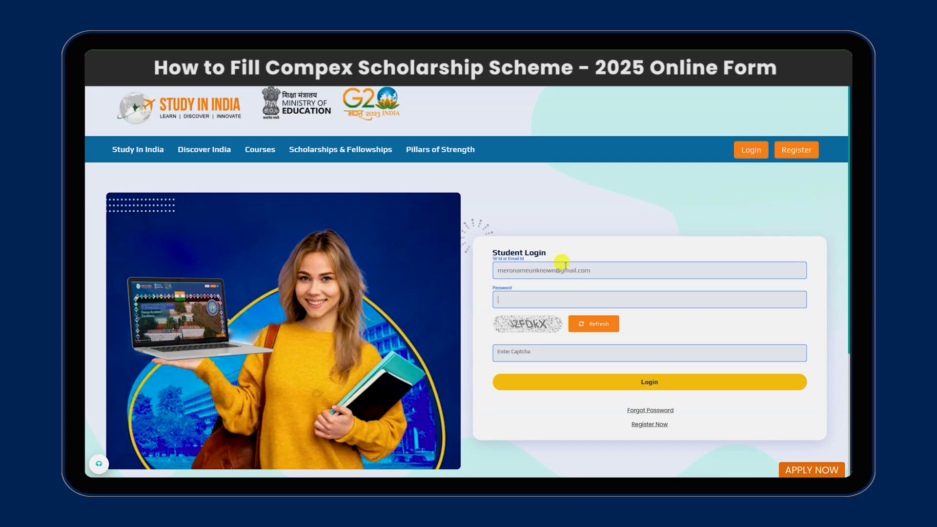
key("Return")
type("****************")
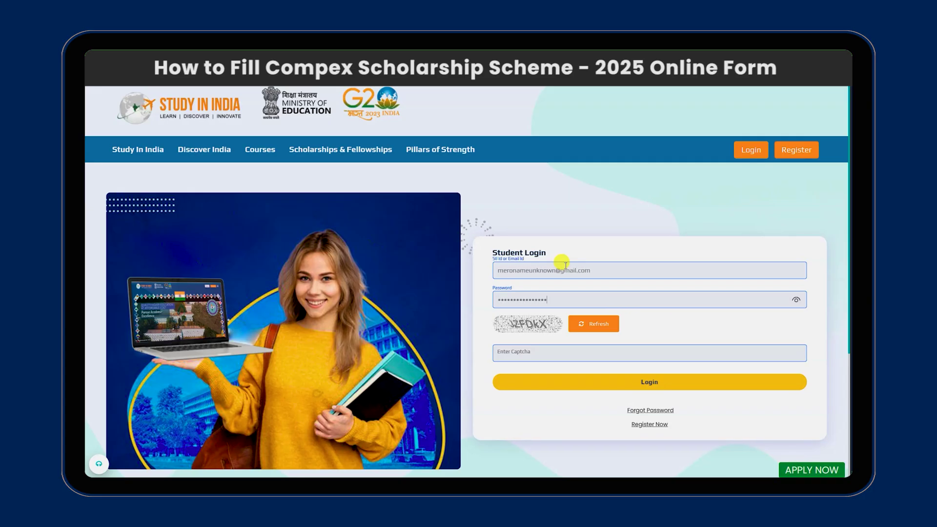
left_click(568, 323)
left_click(541, 351)
type("J6pYCJ")
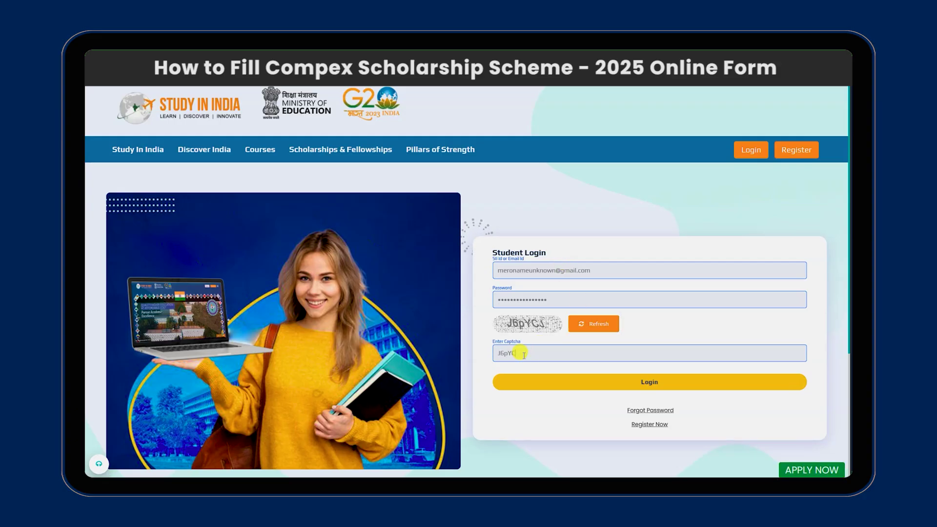
left_click(638, 383)
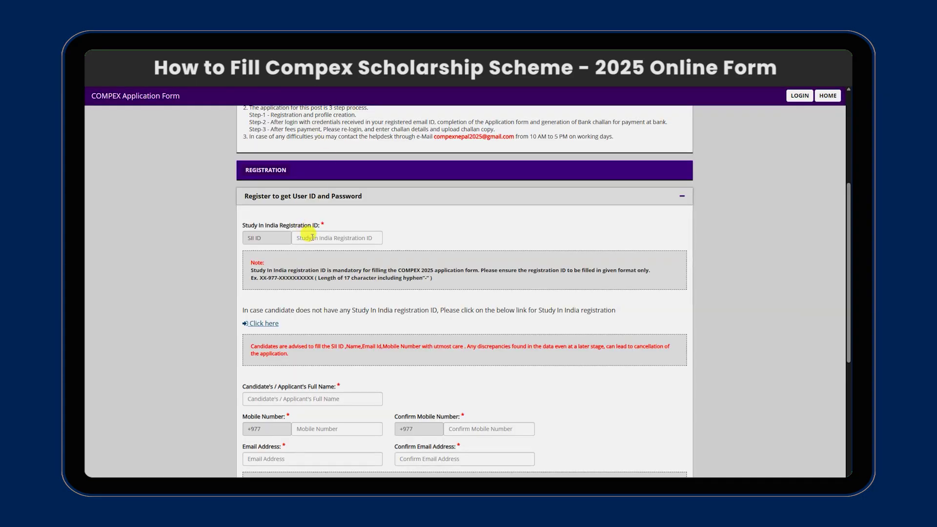
Enter the Study in India registration ID and dismiss the Valid Format confirmation.
left_click(318, 240)
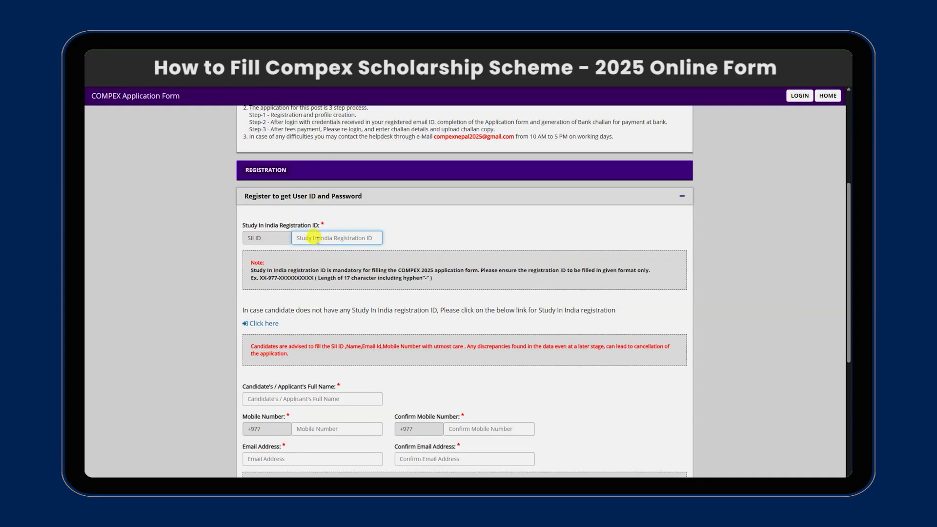
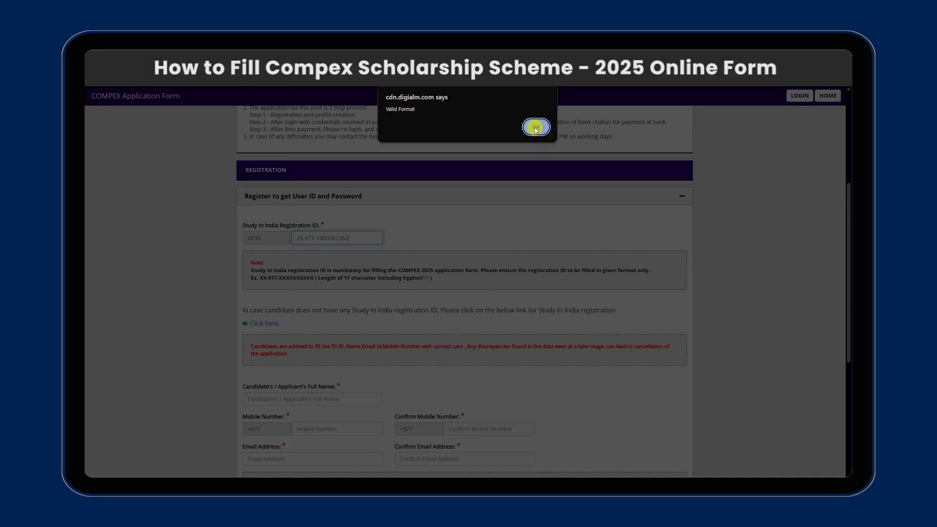
left_click(536, 127)
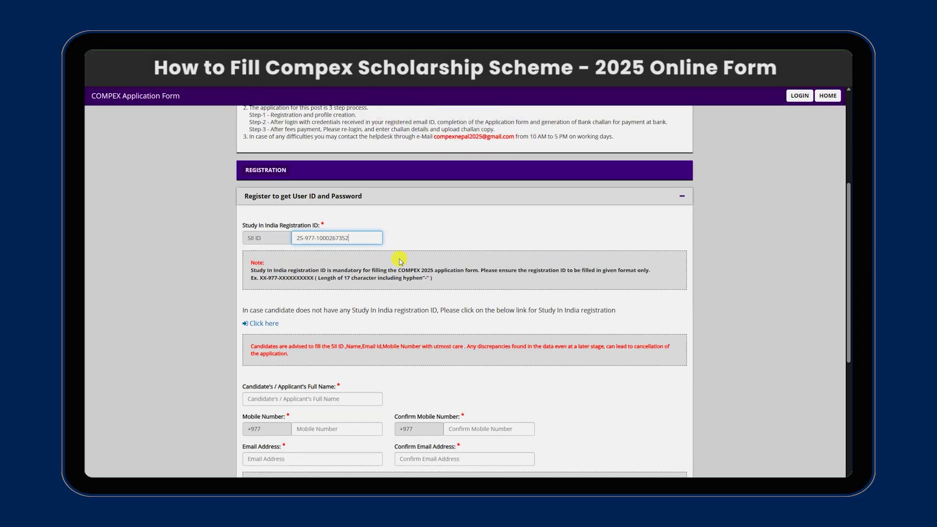
left_click(357, 236)
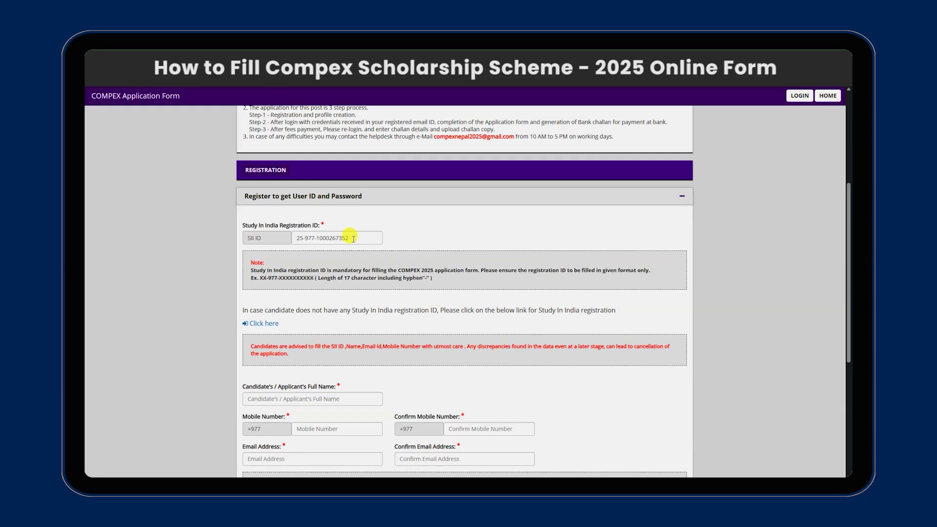
Fill in the applicant's full name, mobile number and email address, each with its confirmation.
scroll(349, 236, "down", 3)
left_click(355, 264)
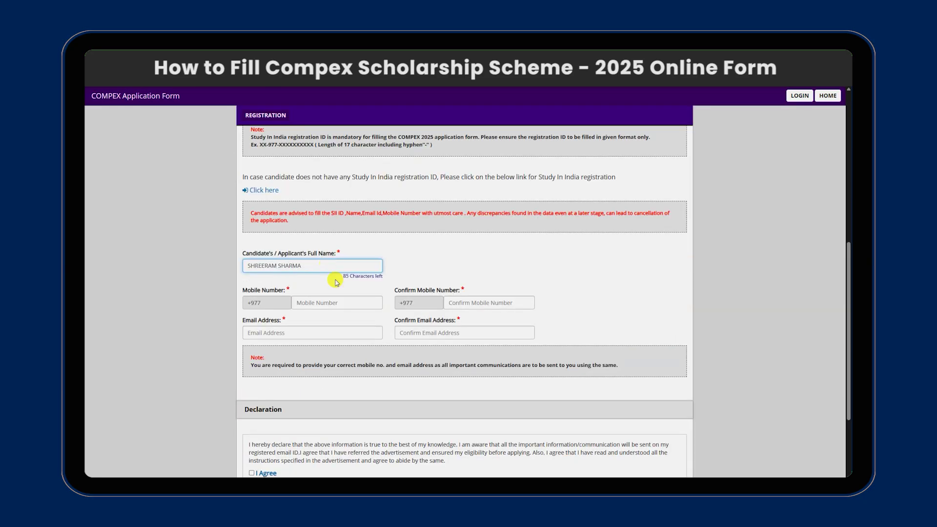
left_click(334, 299)
type("9800000000")
key("Tab")
type("9800000000")
key("Tab")
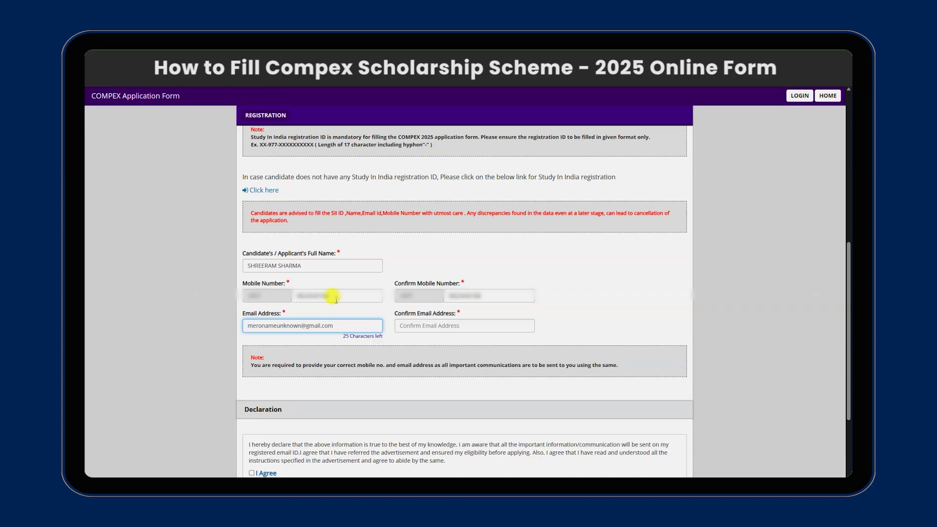
key("ctrl+a")
left_click(419, 326)
scroll(800, 307, "down", 3)
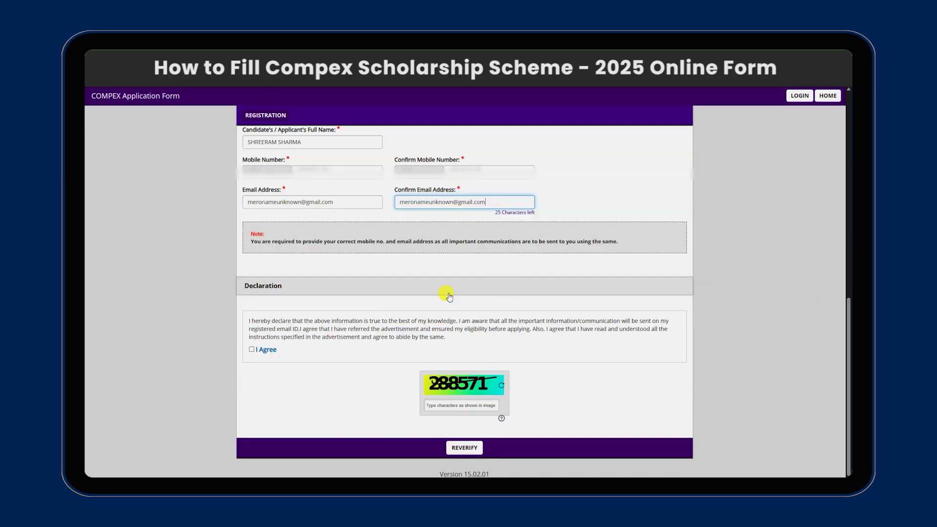
Accept the declaration, enter the captcha, and reverify the registration details.
left_click(251, 349)
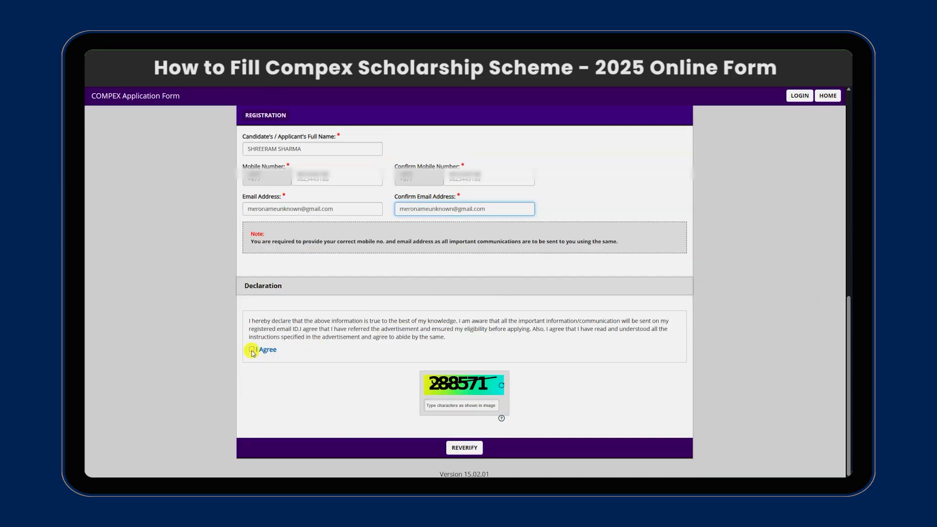
left_click(443, 404)
type("288571")
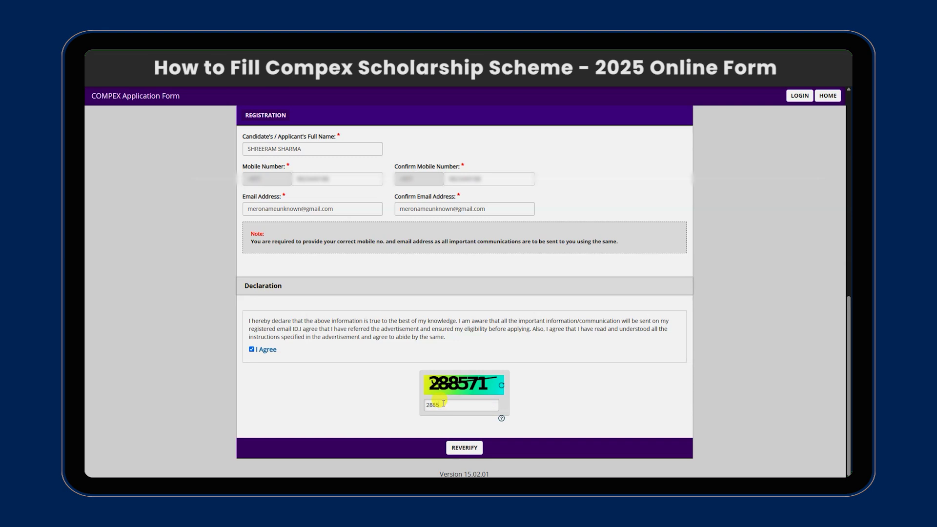
left_click(465, 446)
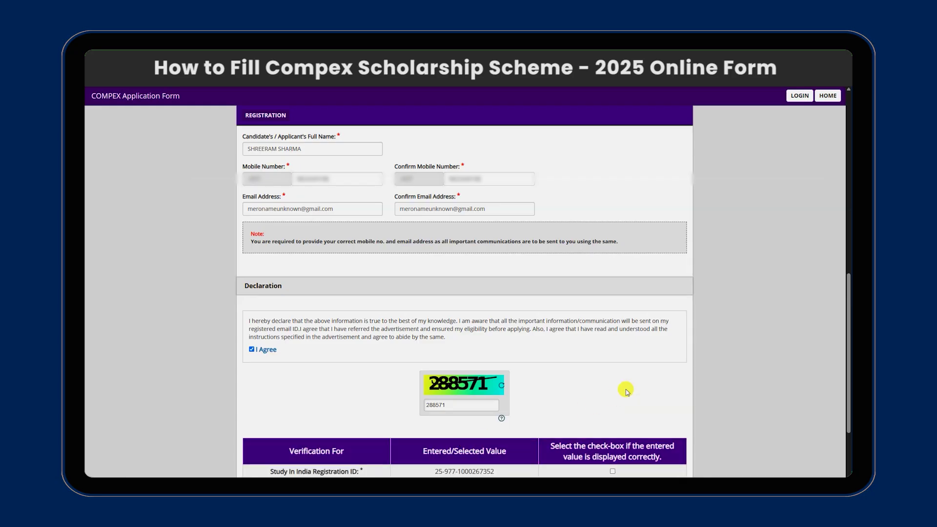
Confirm the registration ID, name, mobile and email in the verification table, then submit.
scroll(624, 389, "down", 2)
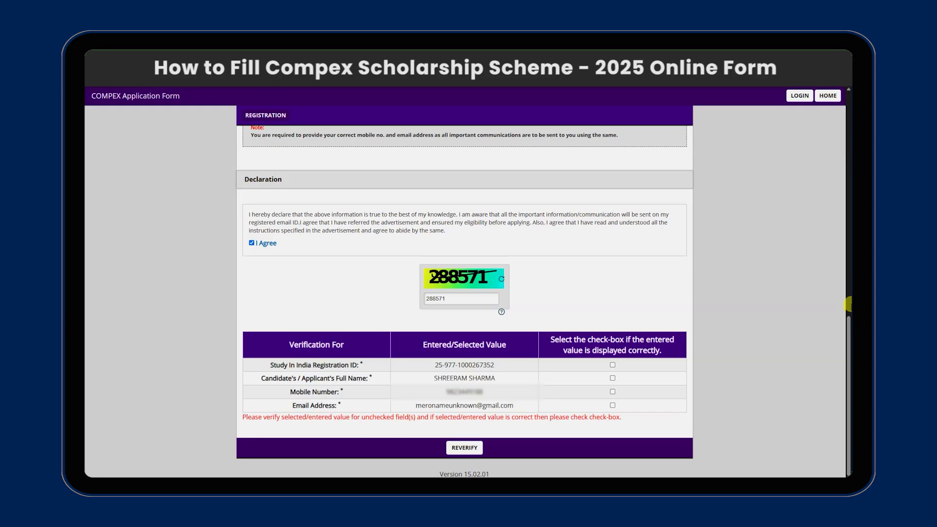
left_click(612, 365)
left_click(613, 378)
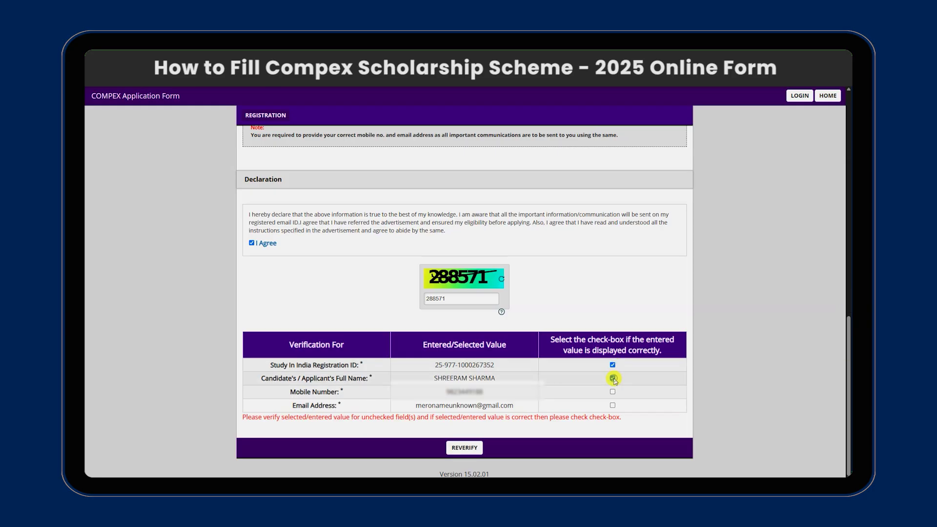
left_click(613, 392)
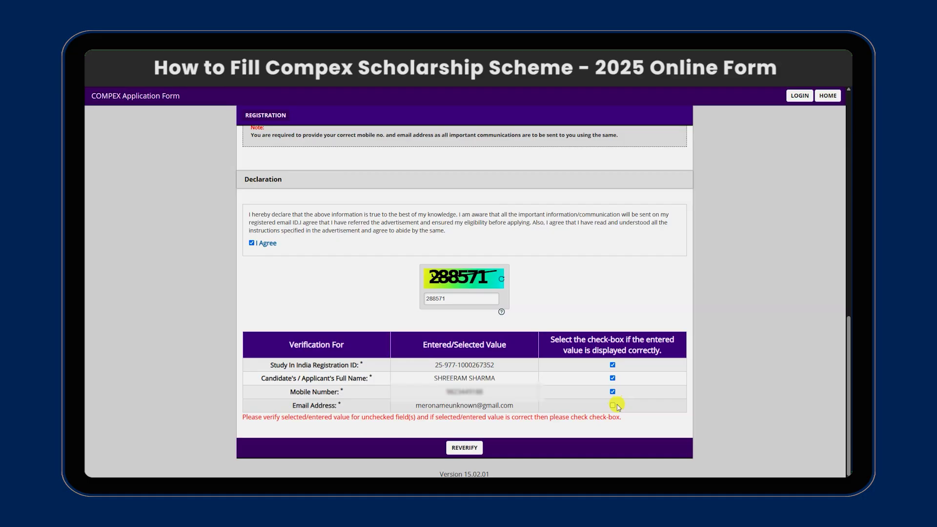
left_click(613, 405)
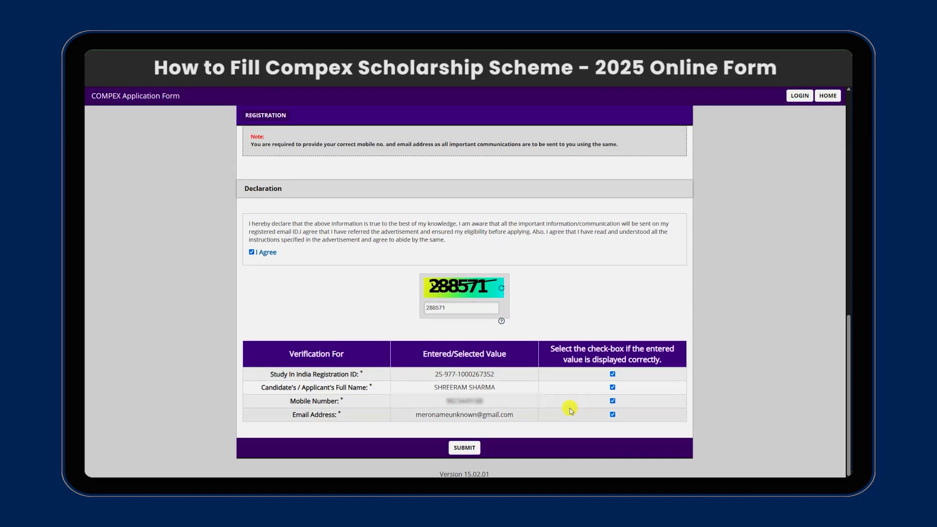
left_click(468, 449)
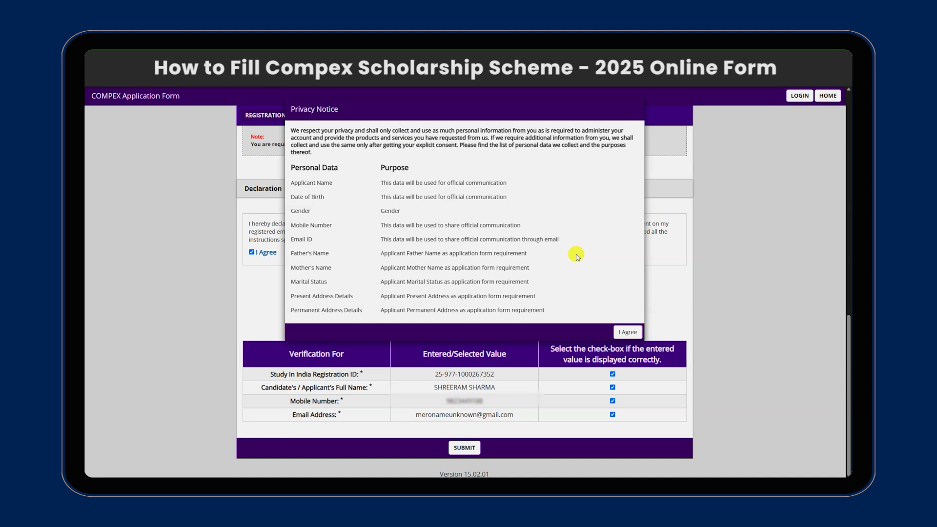
Accept the privacy notice, confirm the final submission, dismiss the success note, and go to the application form.
left_click(626, 332)
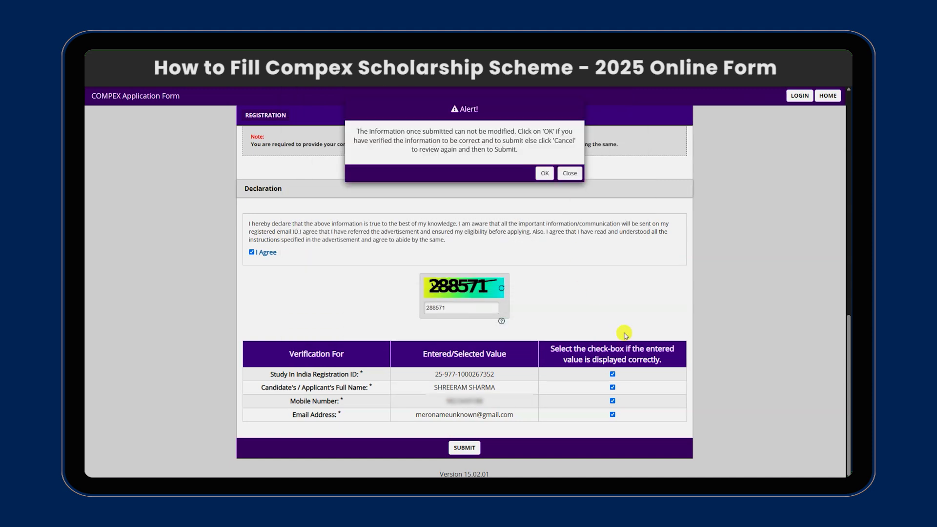
left_click(542, 174)
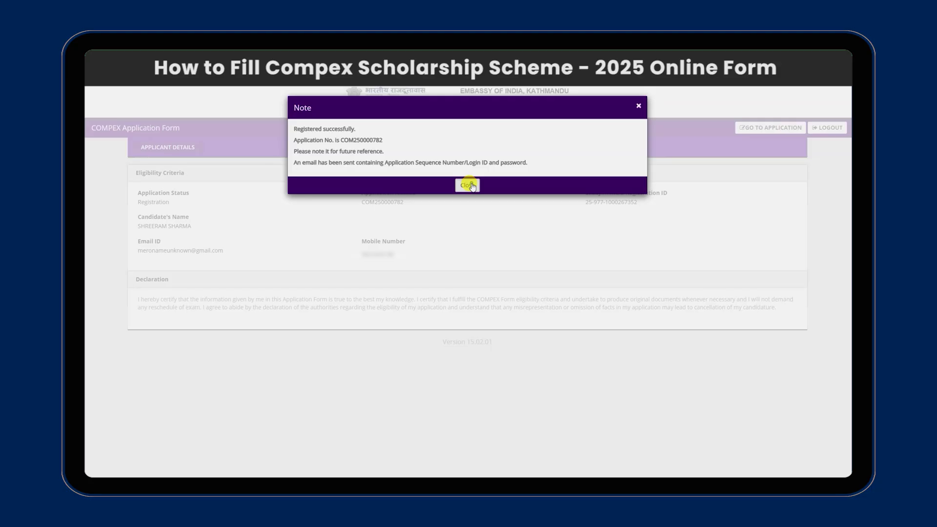
left_click(467, 186)
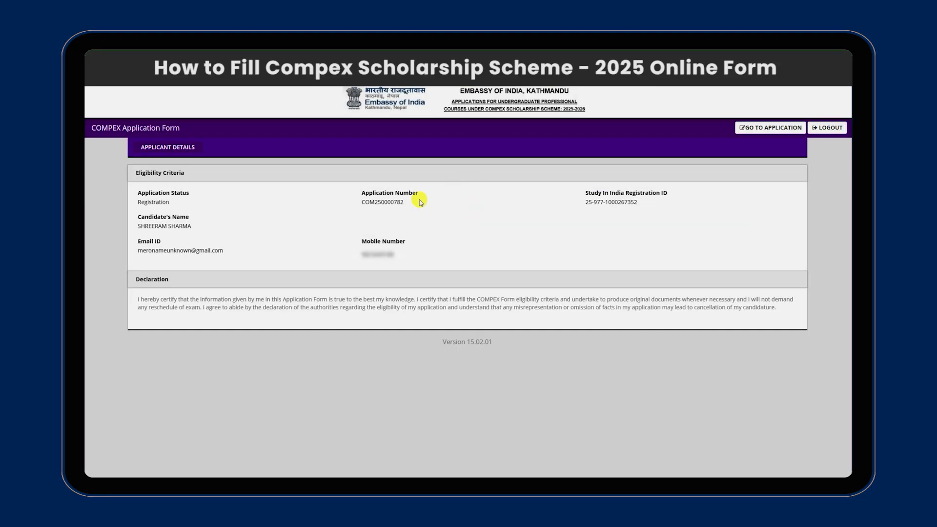
left_click(760, 128)
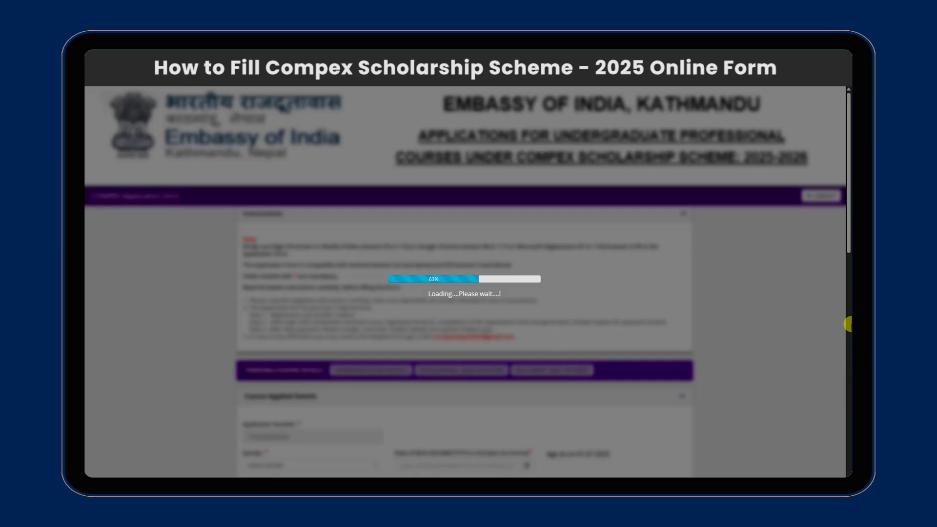
scroll(848, 238, "down", 4)
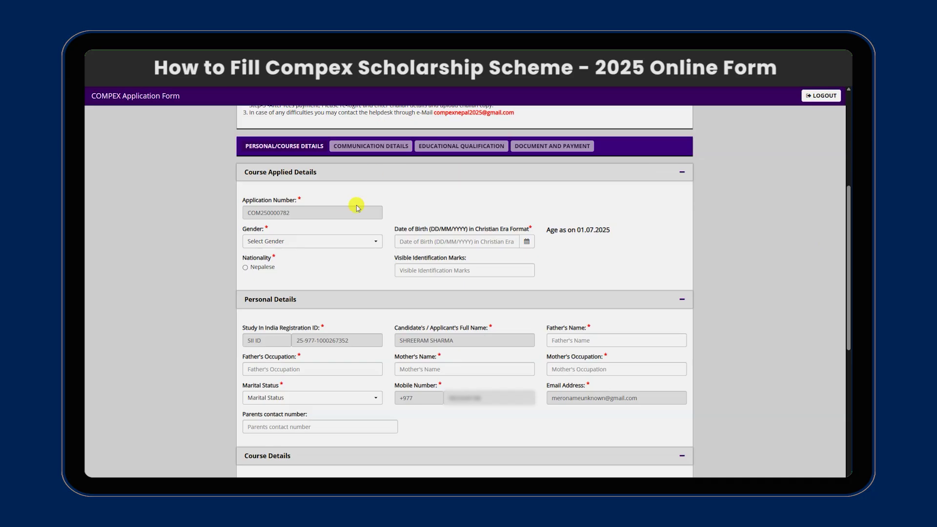
left_click(329, 243)
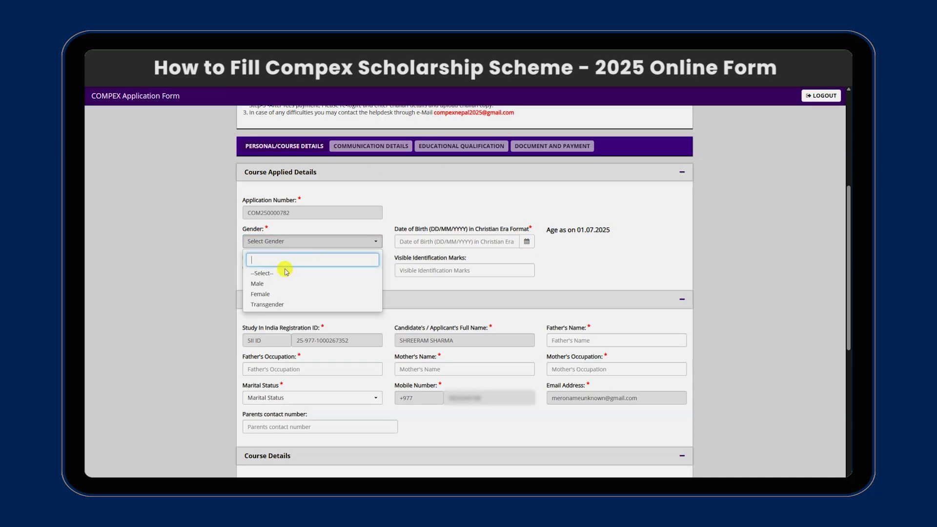
left_click(272, 285)
left_click(456, 241)
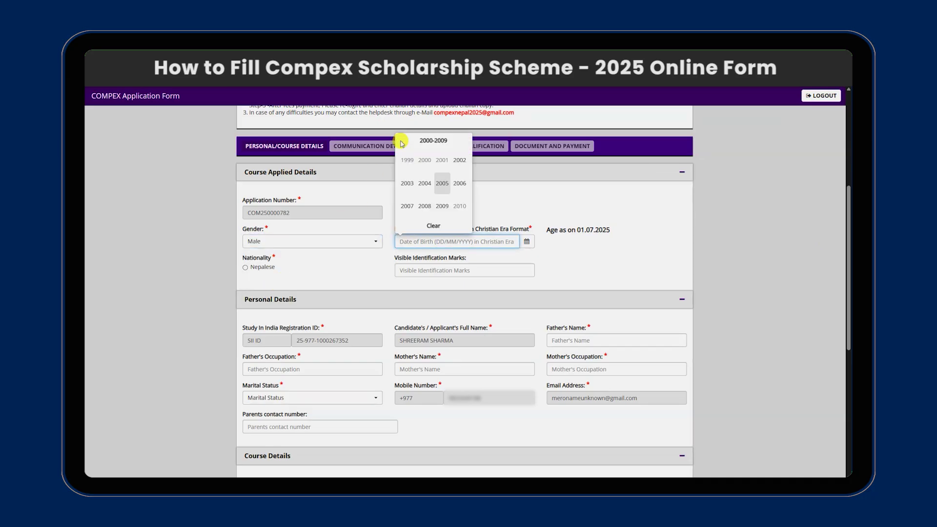
left_click(458, 185)
left_click(407, 206)
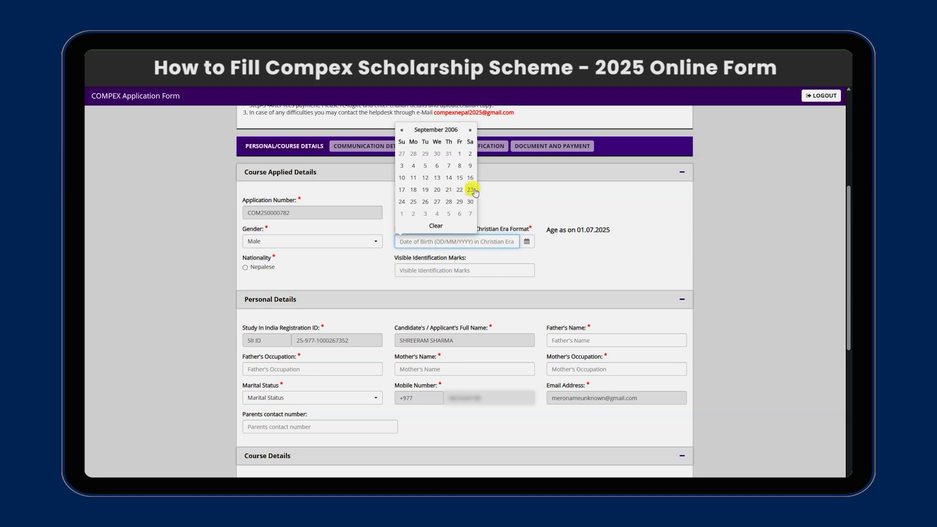
left_click(472, 188)
Set nationality to Nepalese and enter the identification mark 'Small Mole in Nose'.
left_click(245, 267)
left_click(442, 271)
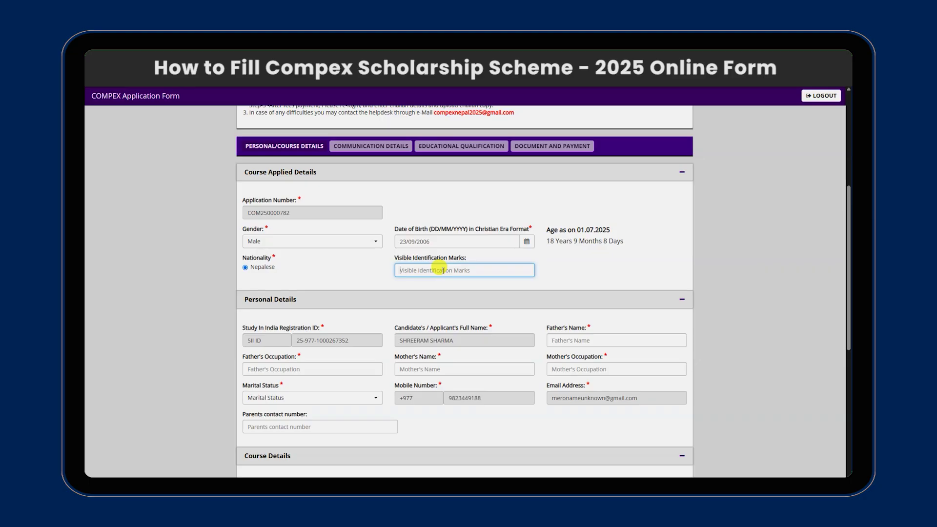
type("S")
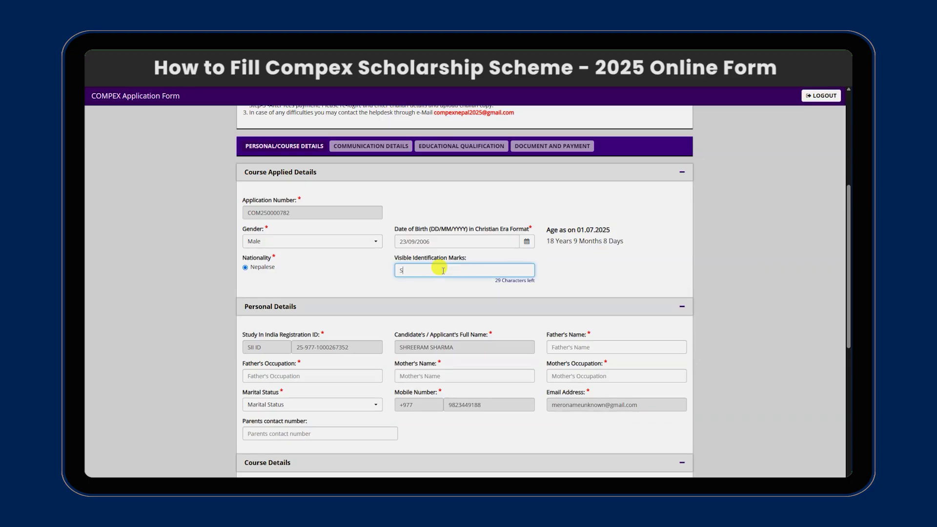
type("mall Mole in Nose")
Enter the father's and mother's names, with occupations PRIEST and HOUSE WIFE.
scroll(605, 273, "down", 3)
left_click(599, 275)
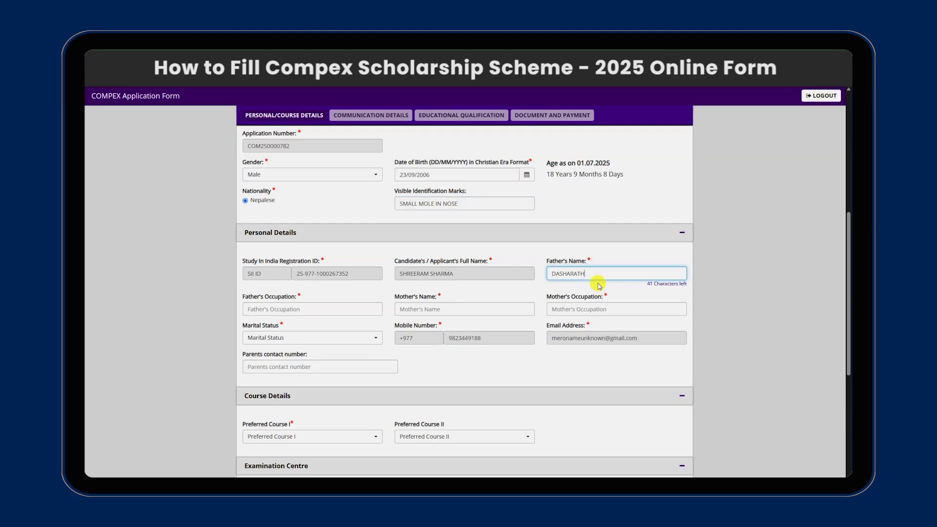
left_click(305, 309)
type("PRIEST")
key("Tab")
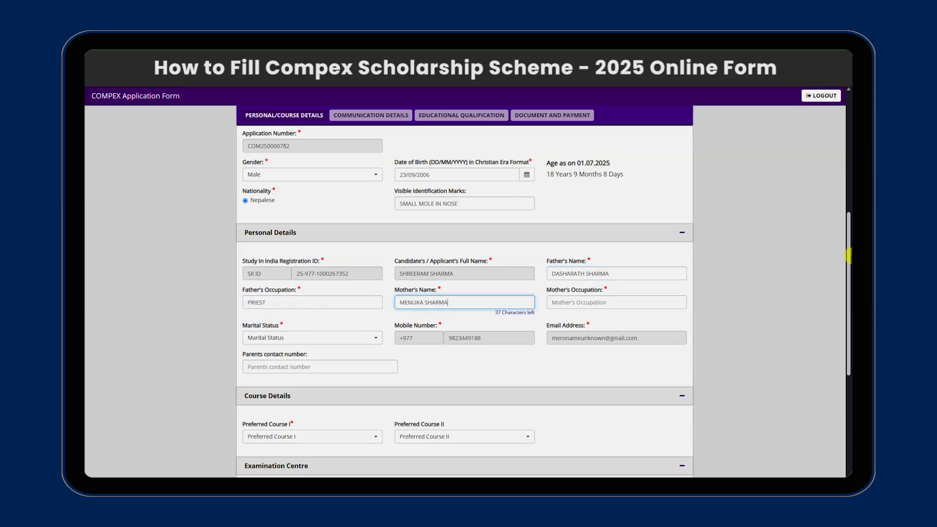
left_click(589, 303)
type("HOUSE WIFE")
Set marital status to Unmarried and enter the parents' contact number.
left_click(326, 331)
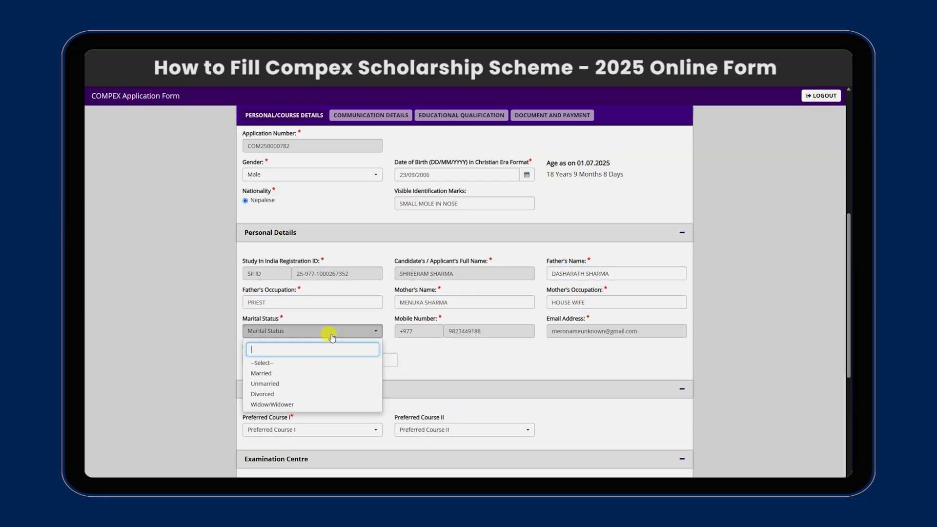
left_click(265, 384)
left_click(344, 360)
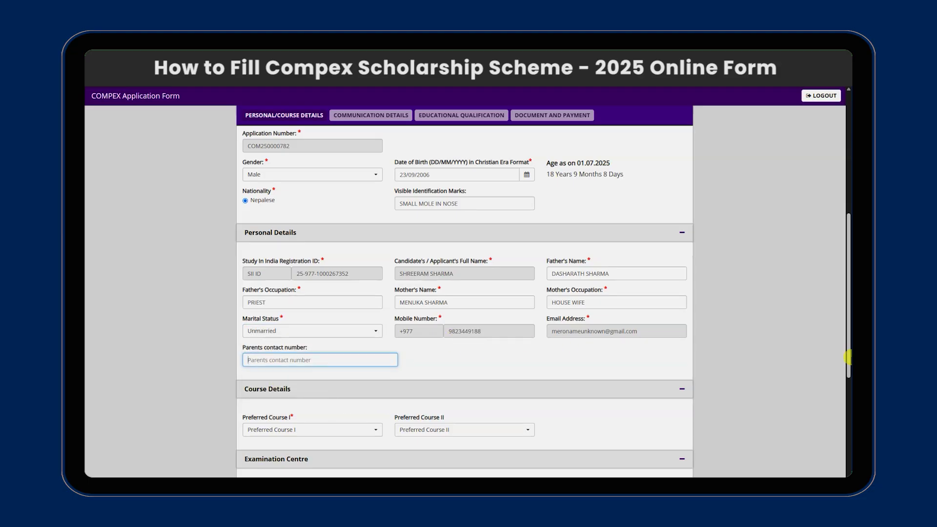
scroll(751, 415, "down", 3)
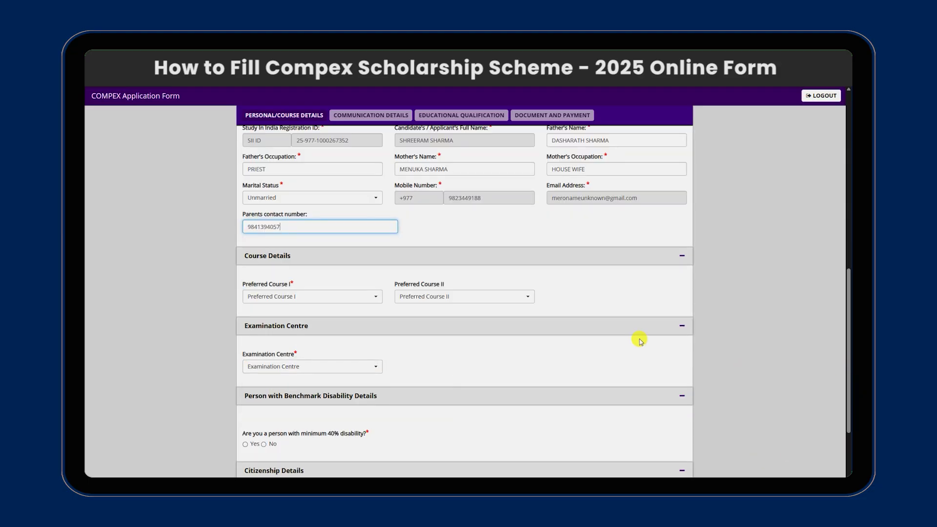
Pick B.E./B.Tech for Preferred Course I and Civil Engineering for Engineering Branch 1, leaving Course II unchanged.
left_click(360, 296)
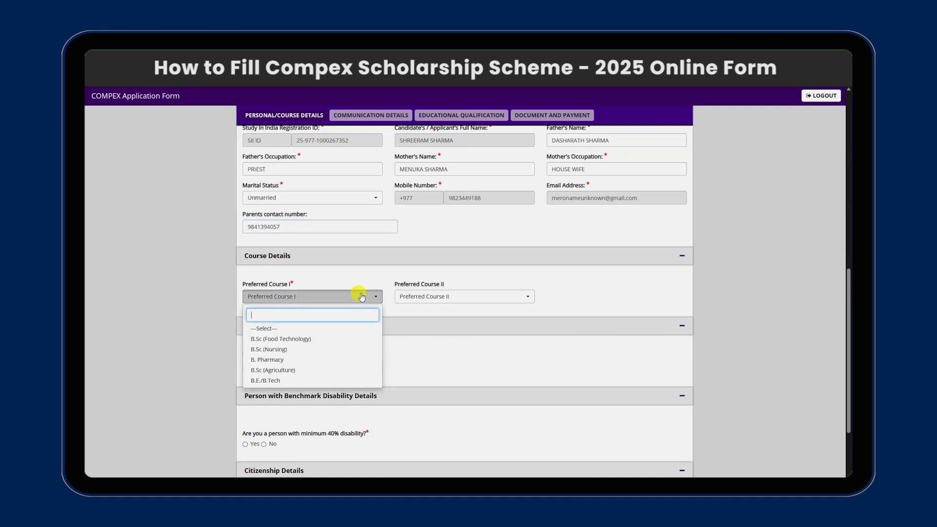
left_click(299, 380)
left_click(463, 296)
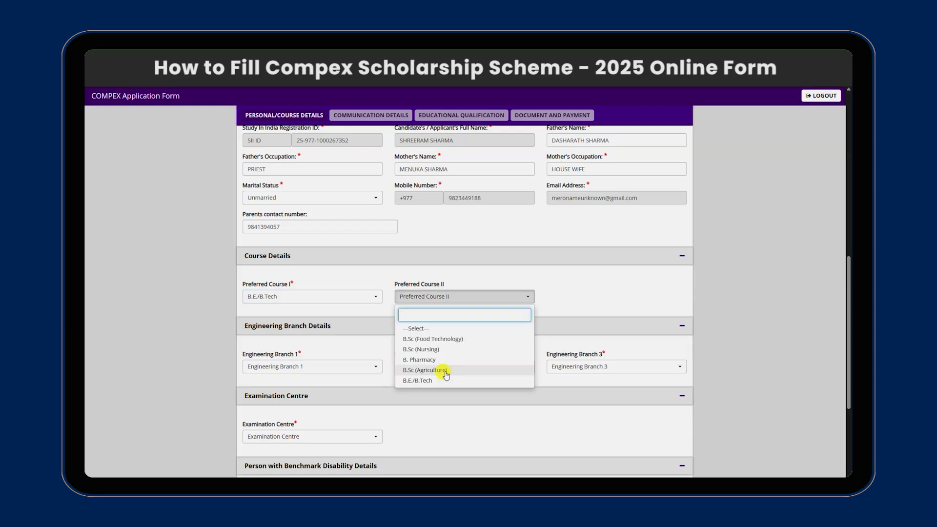
left_click(577, 280)
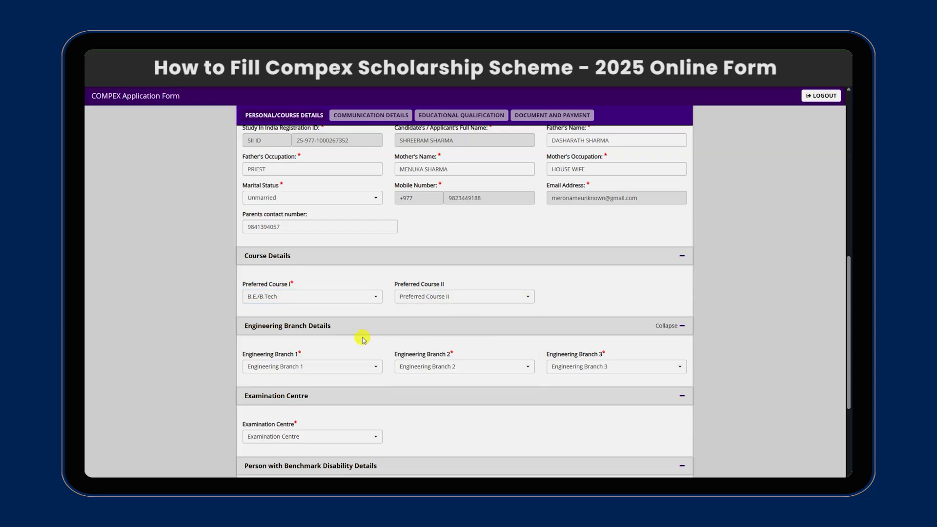
left_click(326, 365)
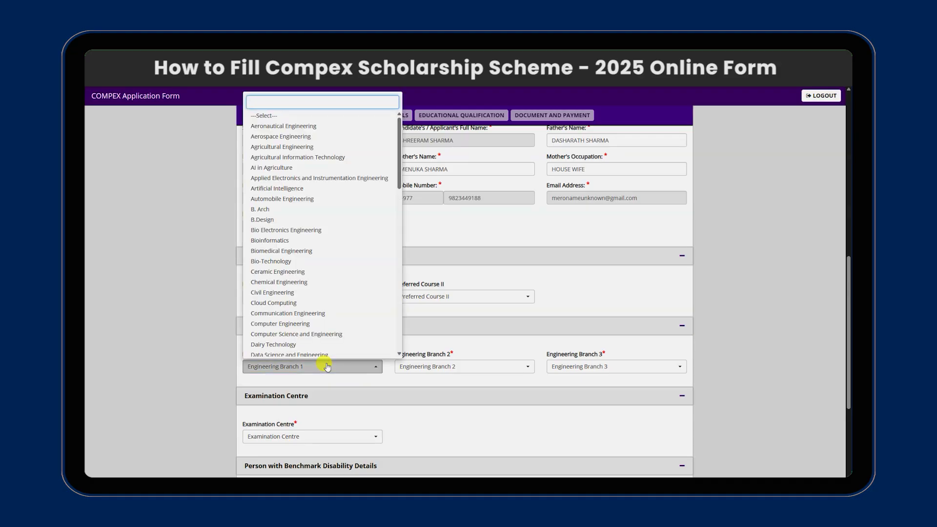
left_click(304, 293)
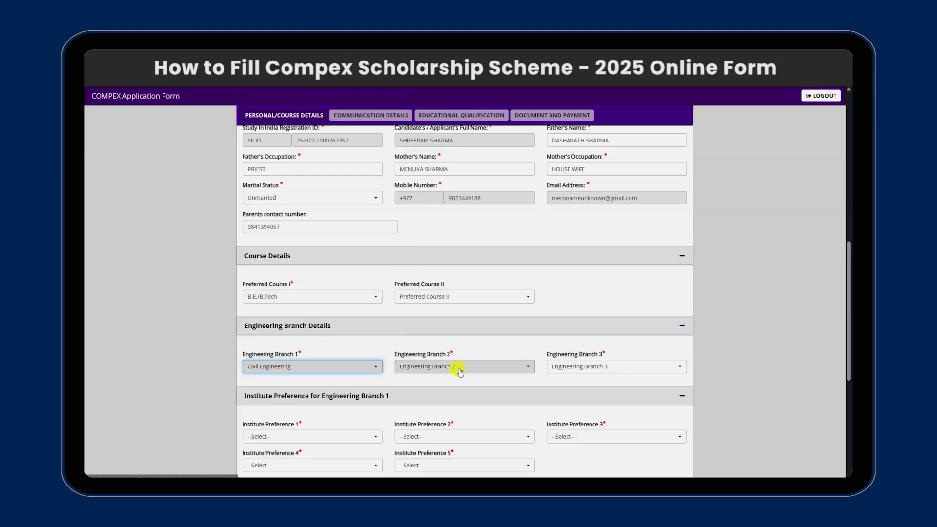
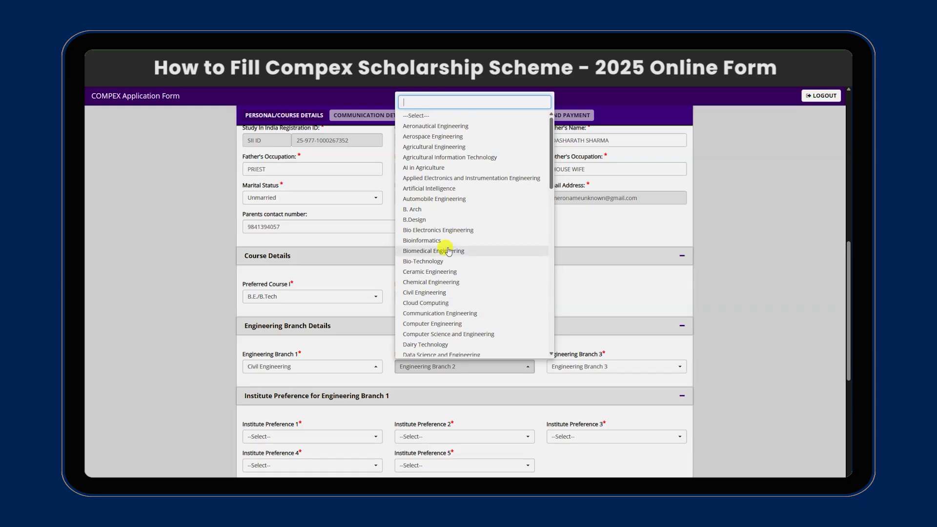
Set Engineering Branch 2 to Biomedical Engineering and Branch 3 to Computer Engineering.
left_click(430, 246)
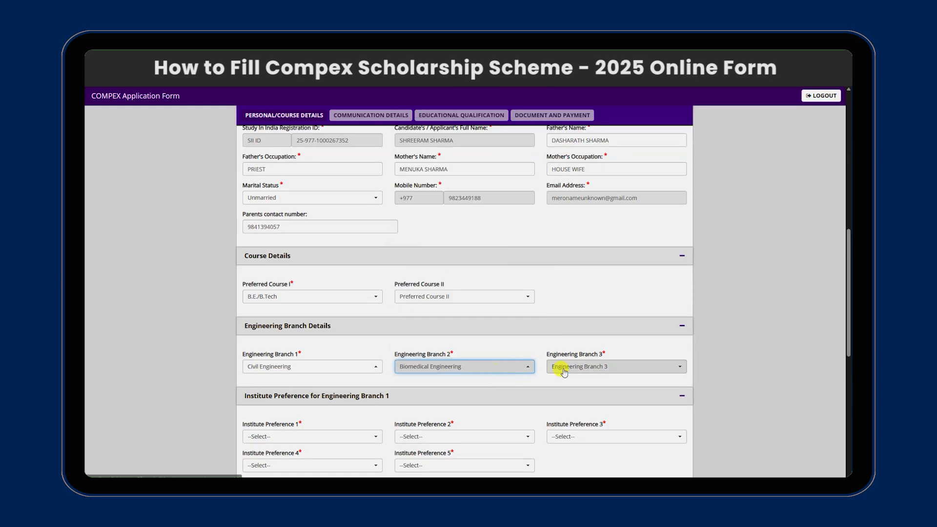
left_click(600, 366)
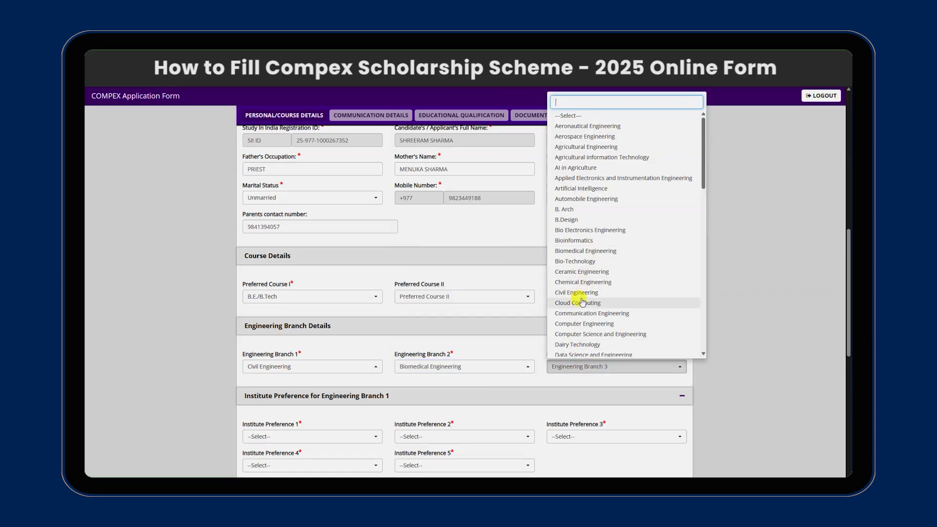
left_click(576, 323)
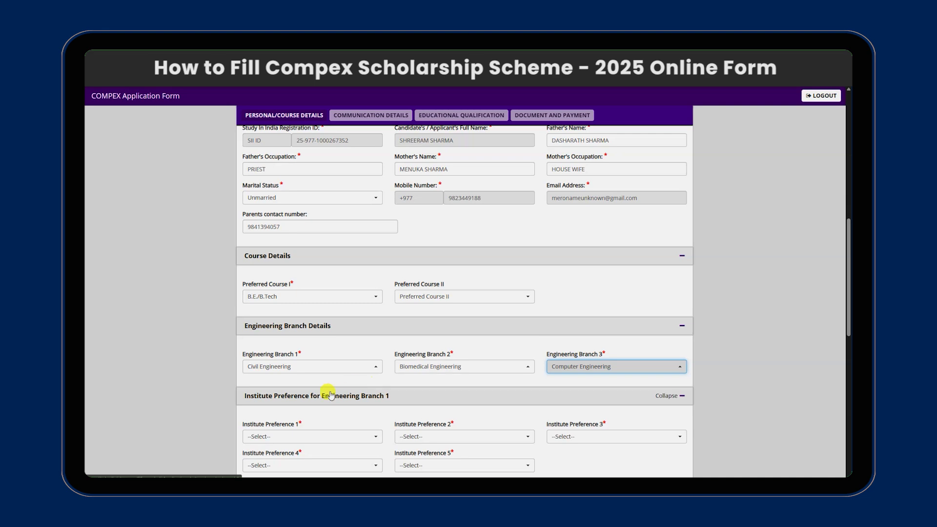
scroll(324, 414, "down", 1)
scroll(330, 371, "down", 1)
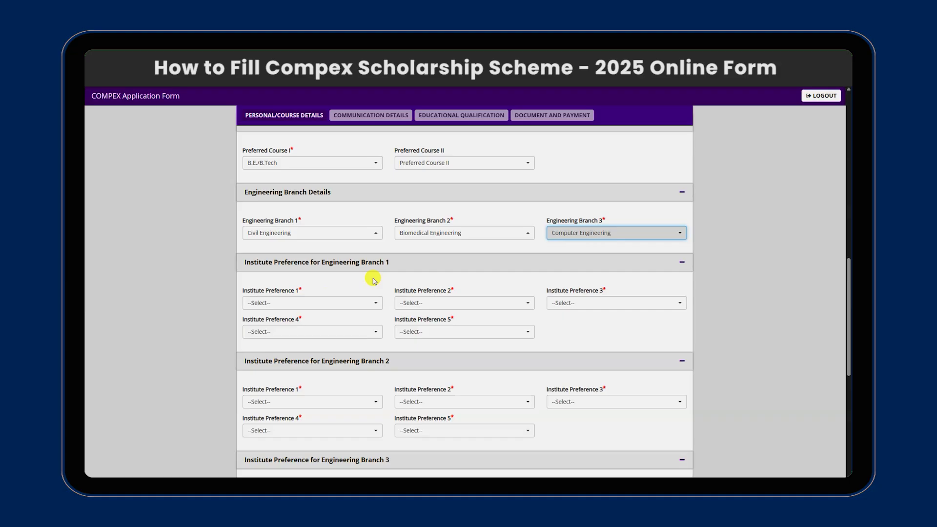
Set Branch 1's first two institute preferences to IIT Kanpur and NIT Uttarakhand.
left_click(342, 302)
scroll(391, 195, "down", 5)
left_click(379, 140)
left_click(418, 303)
scroll(463, 245, "down", 1)
scroll(463, 245, "down", 3)
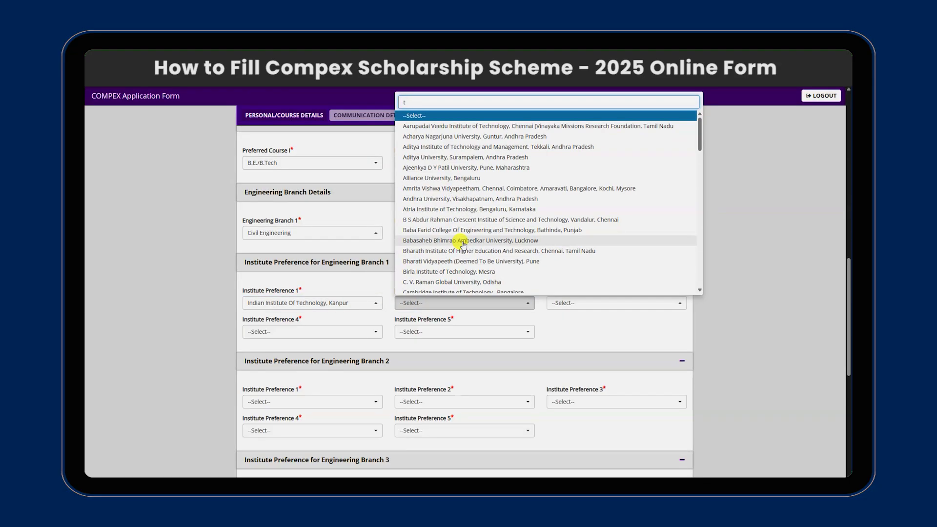
type("nit")
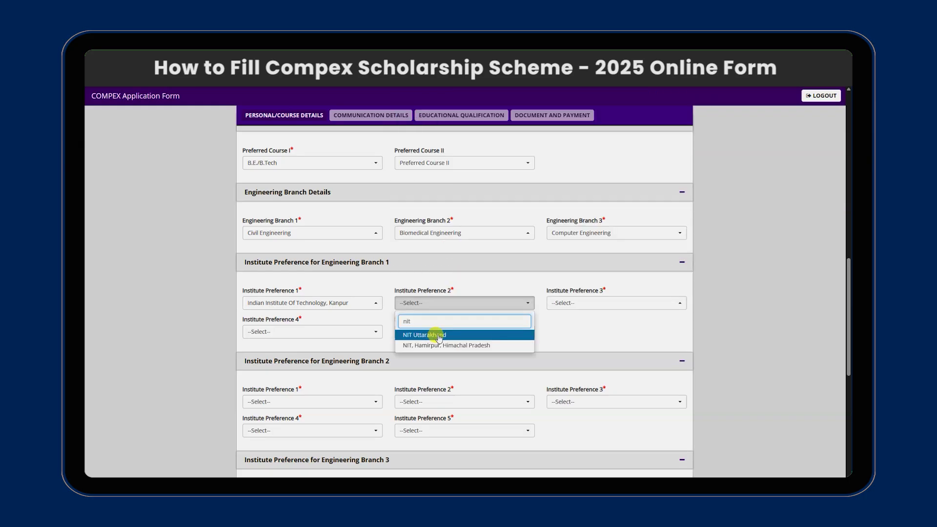
left_click(439, 335)
Set Branch 1's fourth and fifth preferences to Baba Farid College and Cambridge Institute of Technology, Bangalore.
left_click(325, 332)
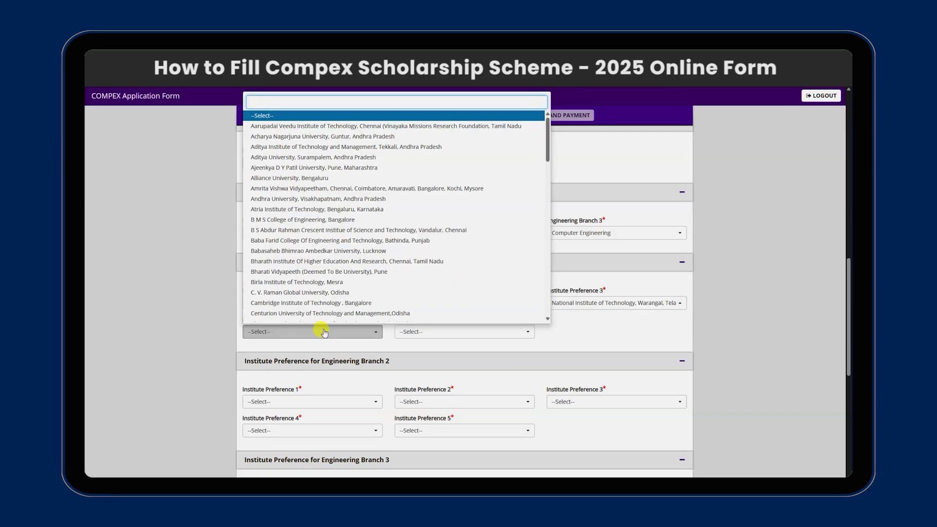
left_click(349, 240)
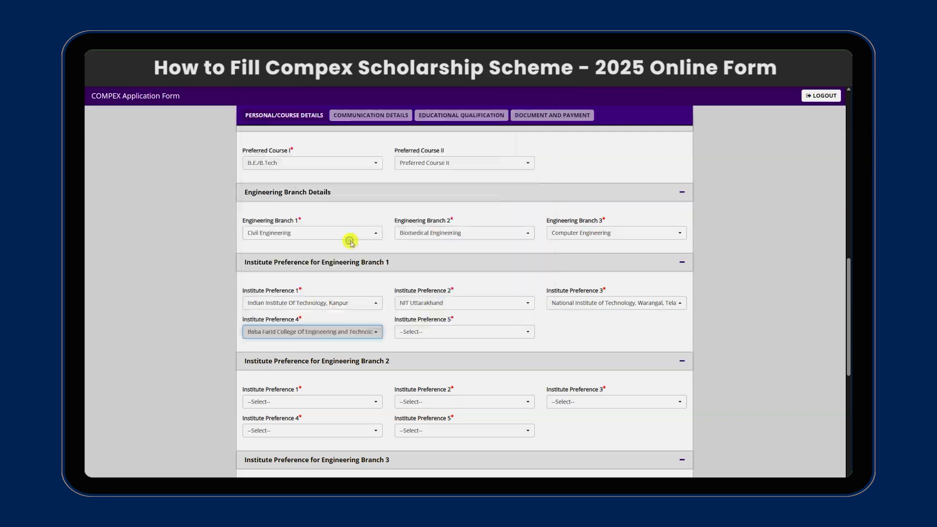
left_click(424, 331)
scroll(487, 235, "down", 5)
scroll(487, 235, "up", 2)
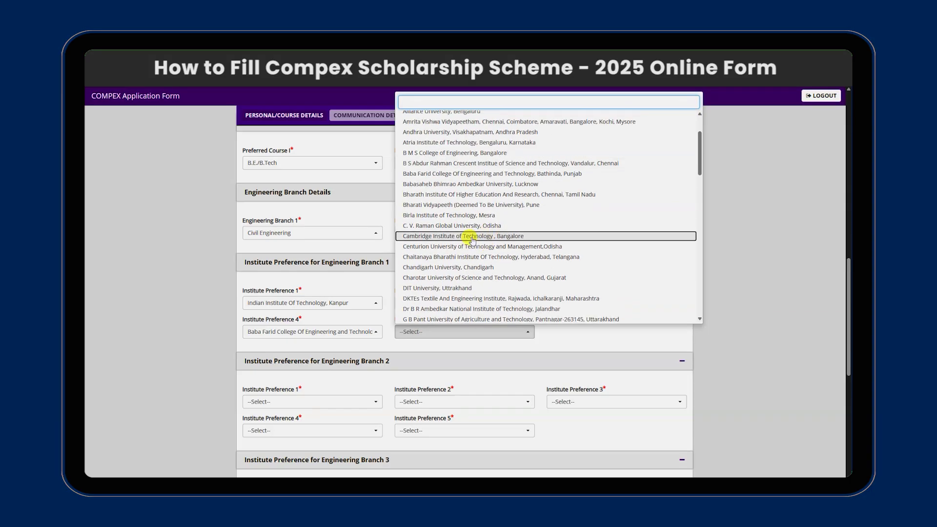
left_click(483, 236)
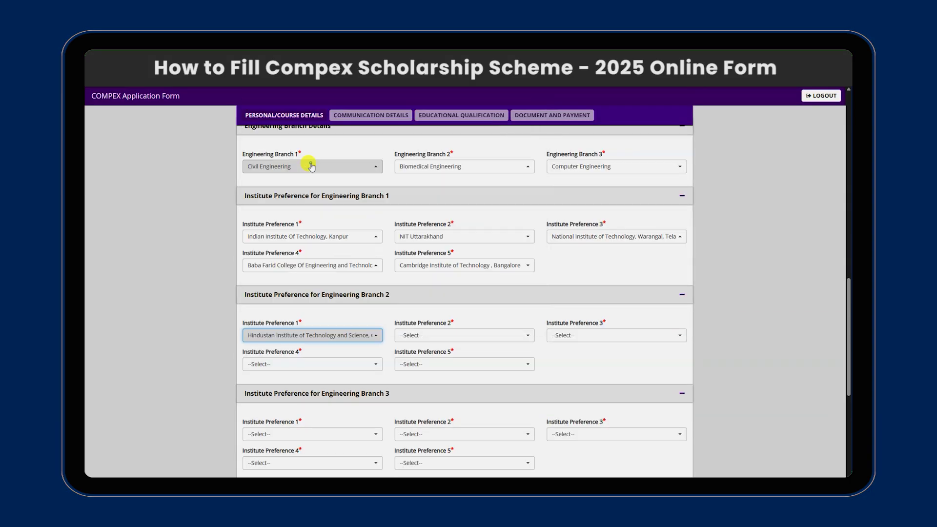
left_click(442, 335)
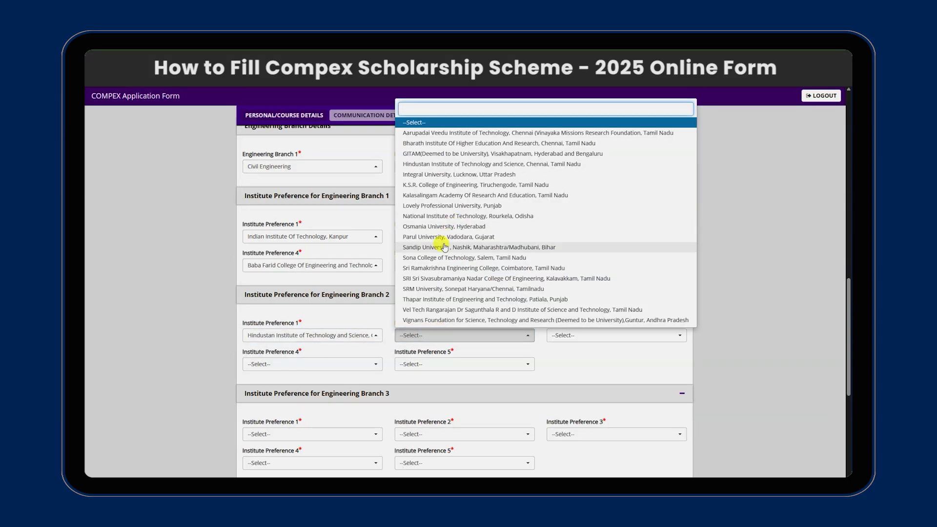
Fill Branch 2's preferences 2–5: Sona College Salem, Vignans Foundation, Sri Sivasubramaniya Nadar College, Kalasalingam Academy.
left_click(446, 265)
left_click(566, 338)
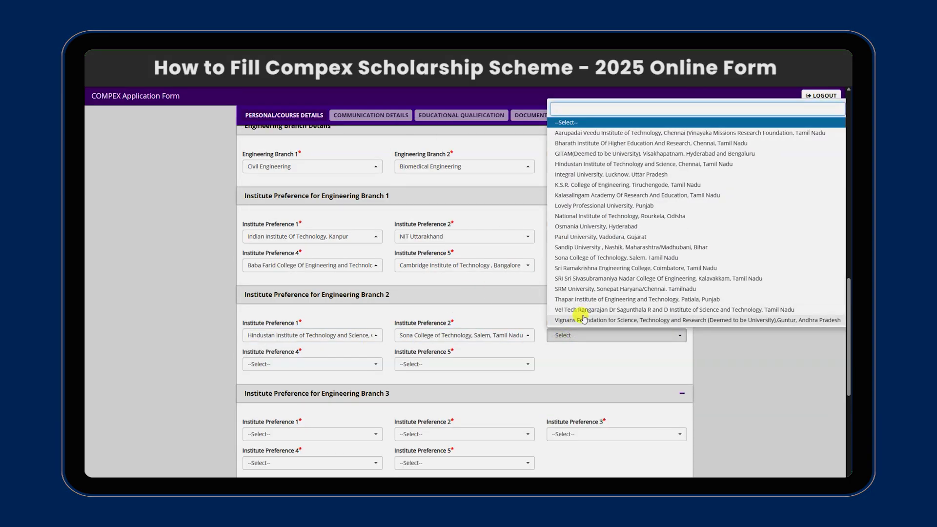
left_click(549, 369)
left_click(338, 365)
left_click(338, 365)
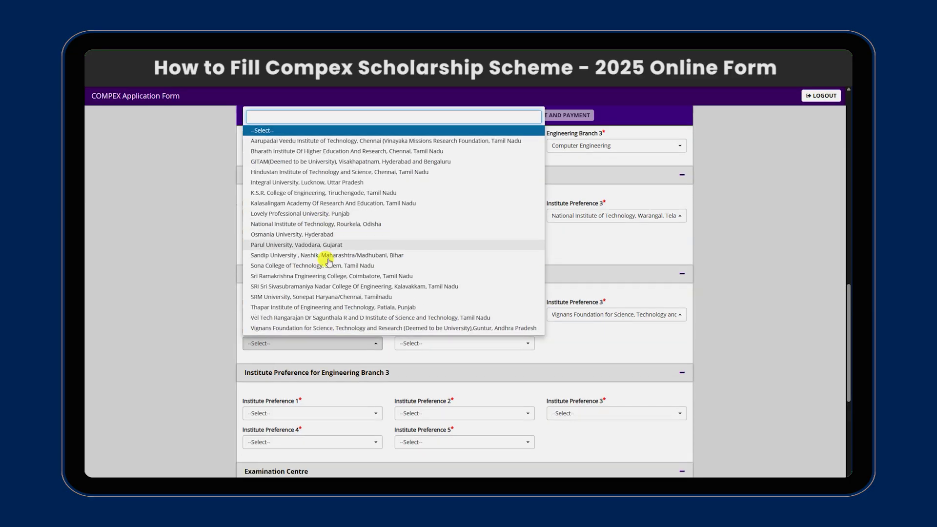
scroll(341, 259, "down", 4)
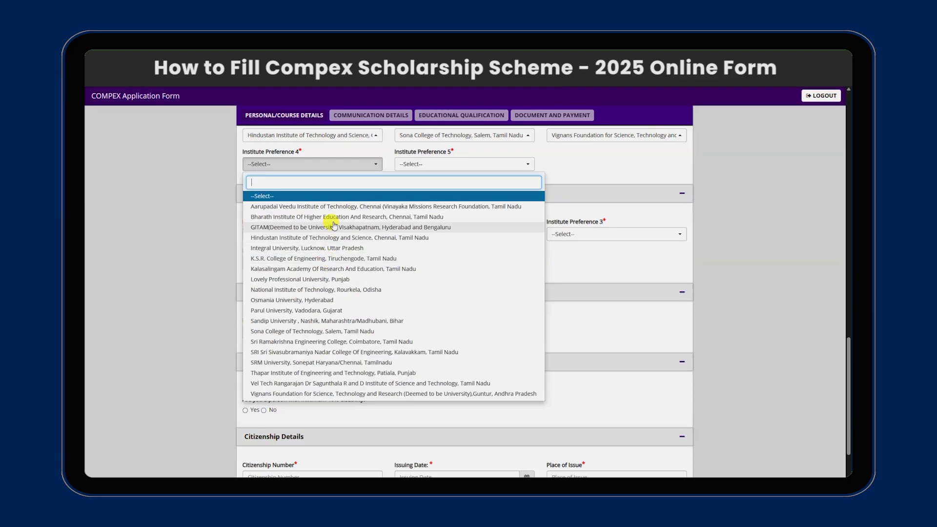
left_click(288, 352)
scroll(405, 236, "up", 2)
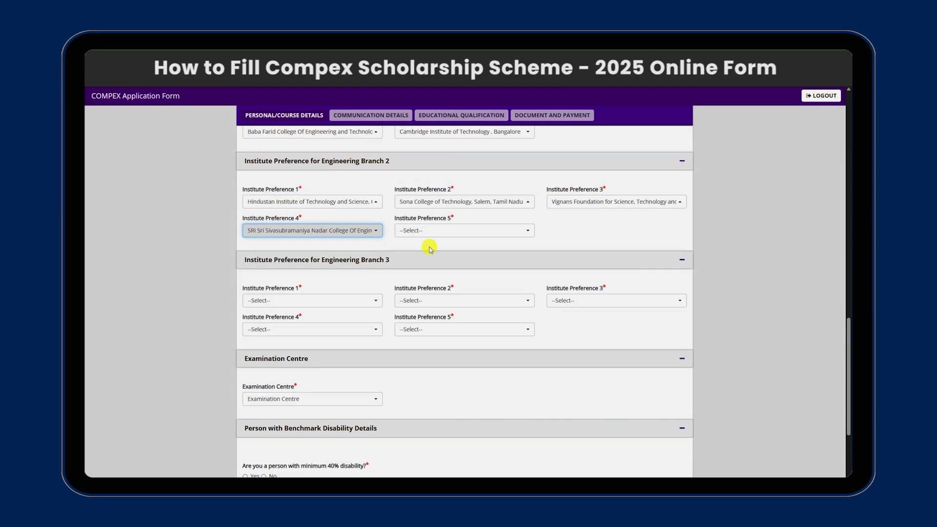
left_click(447, 230)
scroll(476, 339, "down", 3)
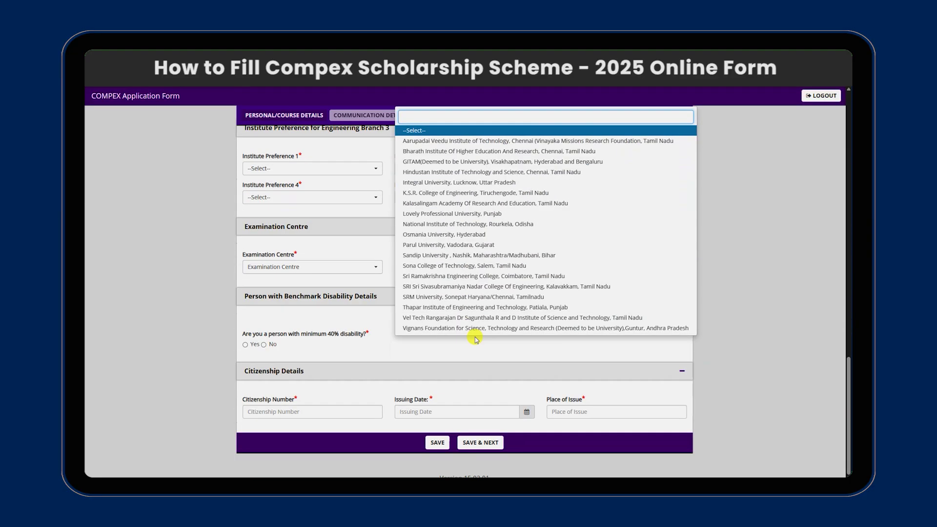
left_click(439, 202)
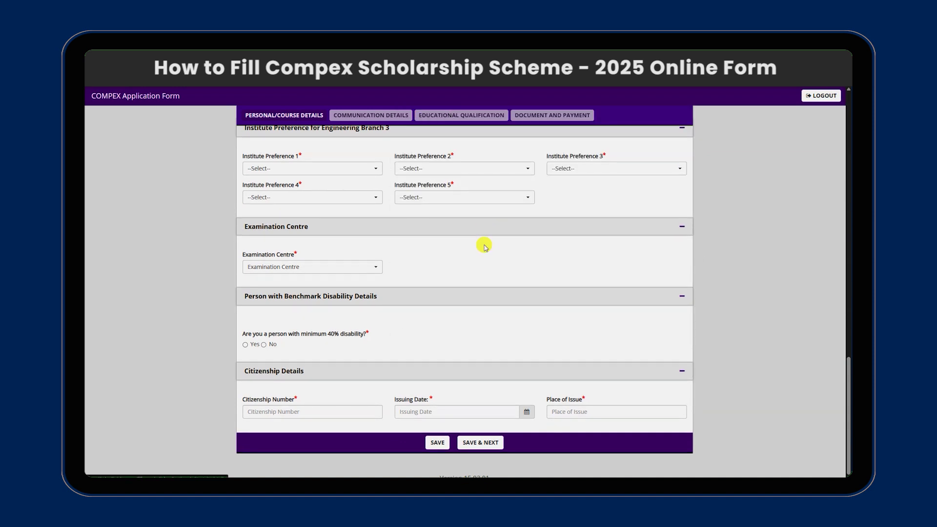
Fill Branch 3's preferences: Charotar University, JAIN Bangalore, Marwadi Education Foundations, Babasaheb Bhimrao Ambedkar University.
scroll(483, 248, "up", 3)
left_click(341, 300)
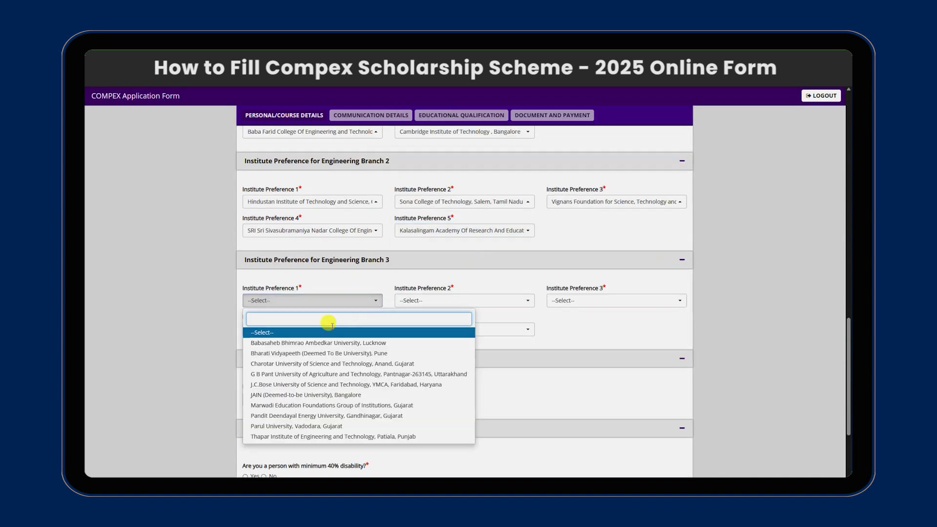
left_click(315, 363)
left_click(400, 300)
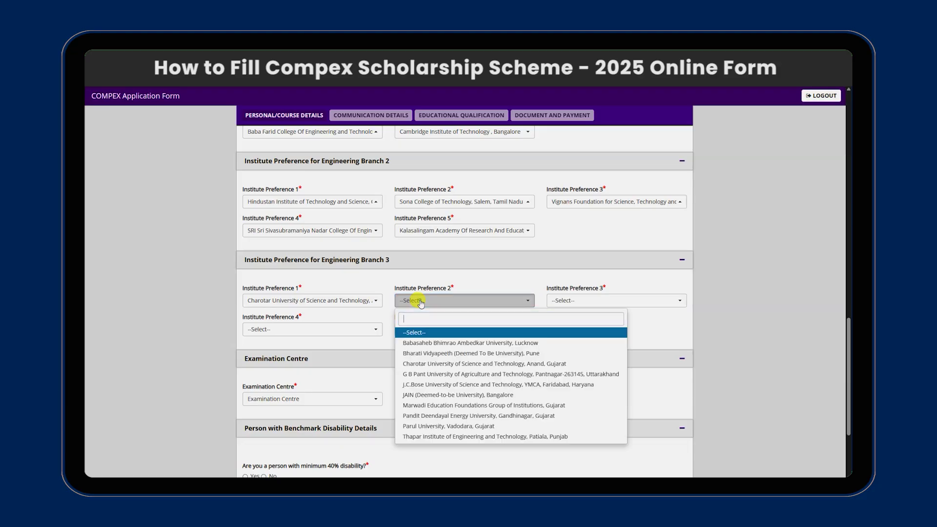
left_click(437, 392)
left_click(577, 300)
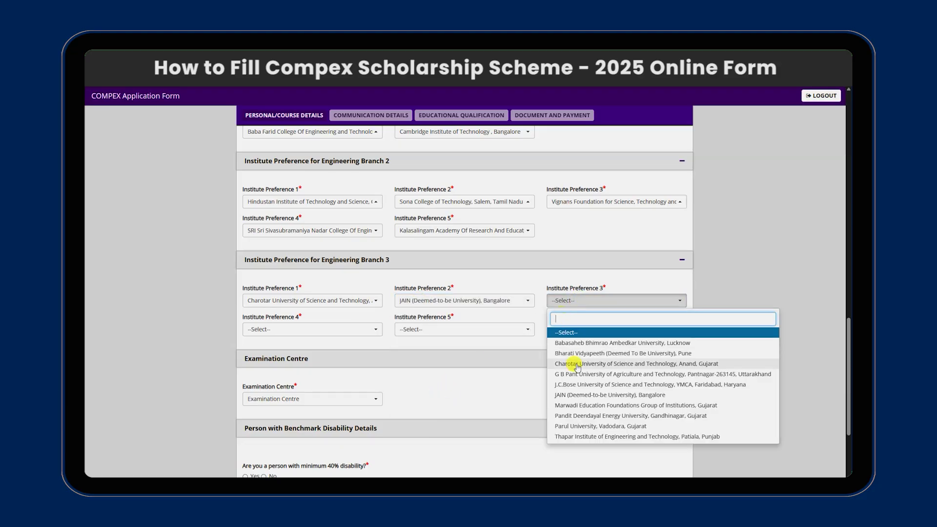
left_click(575, 406)
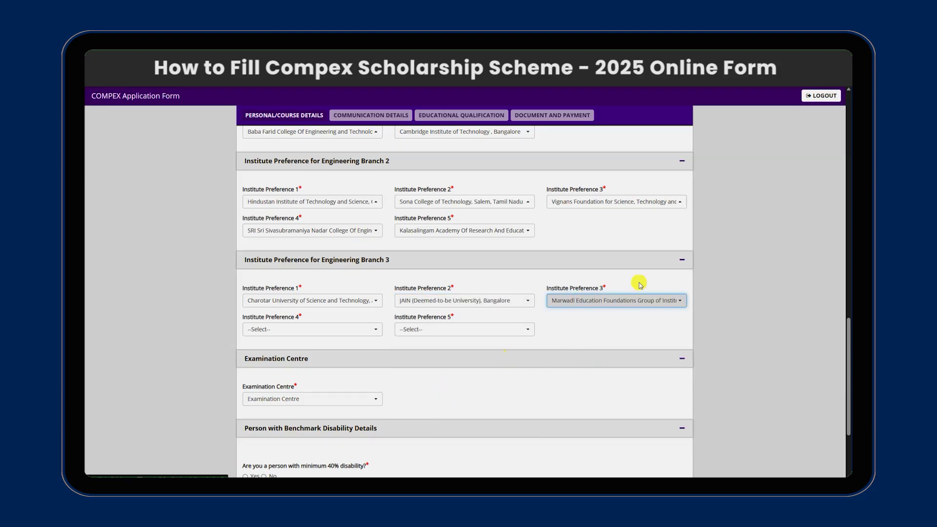
left_click(353, 332)
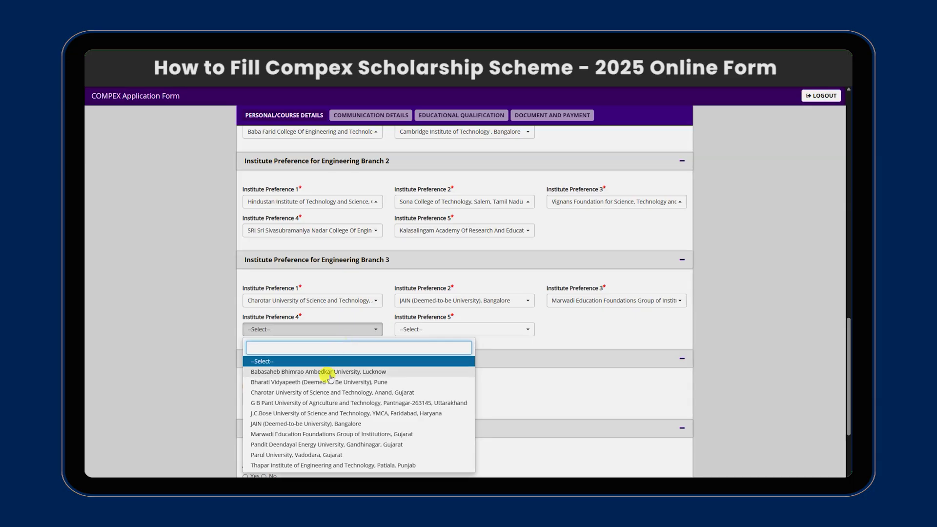
left_click(337, 369)
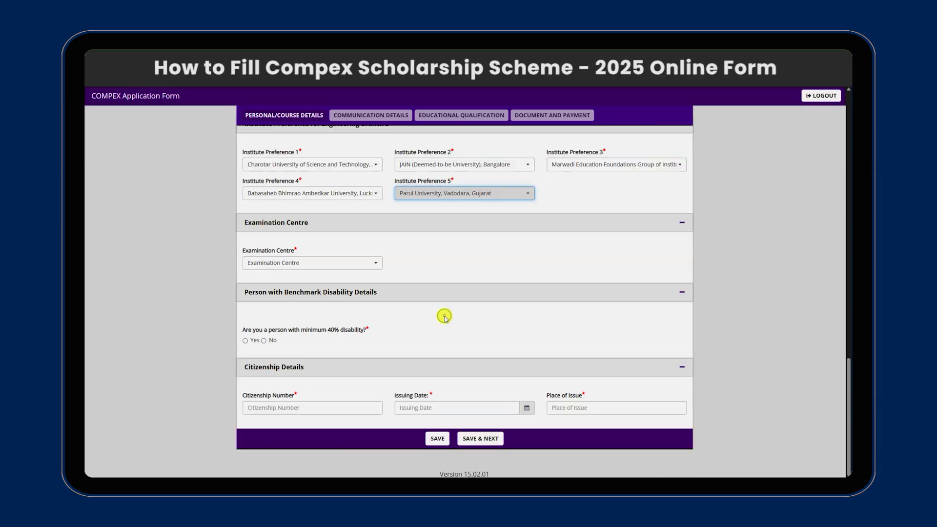
scroll(493, 239, "up", 4)
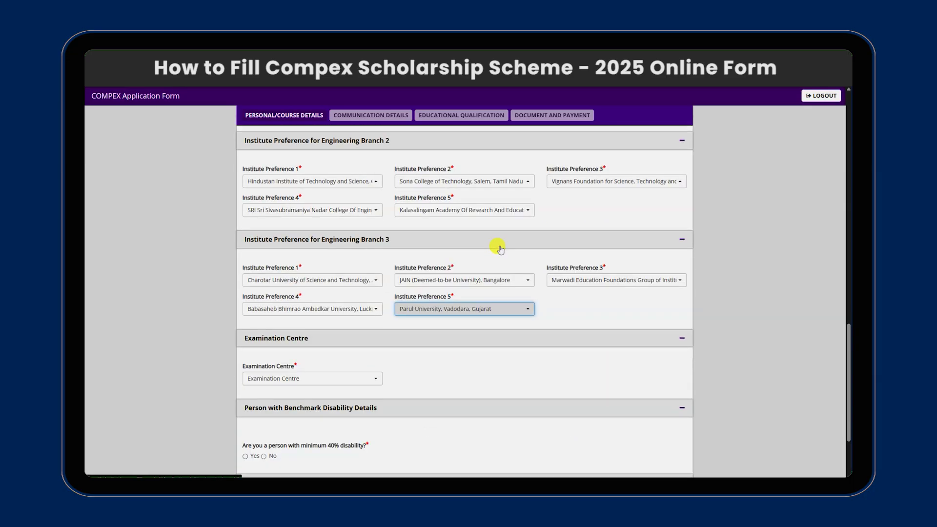
scroll(476, 268, "down", 1)
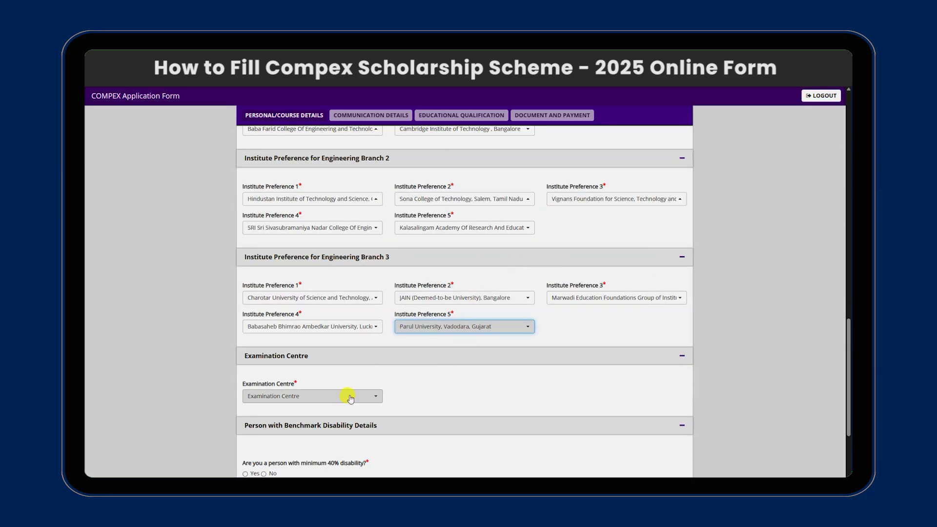
Choose Kathmandu as the examination centre and answer No to the 40% disability question.
left_click(377, 395)
left_click(313, 438)
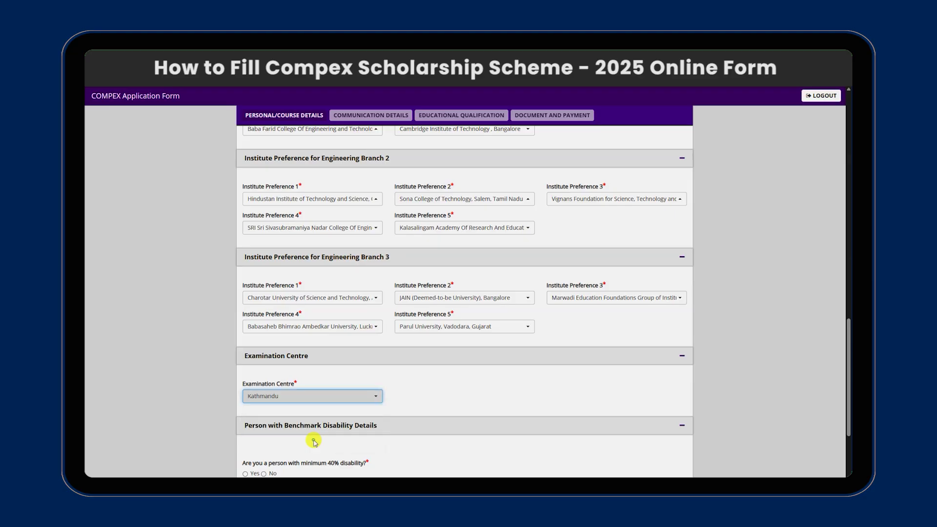
scroll(521, 364, "down", 2)
scroll(521, 363, "down", 1)
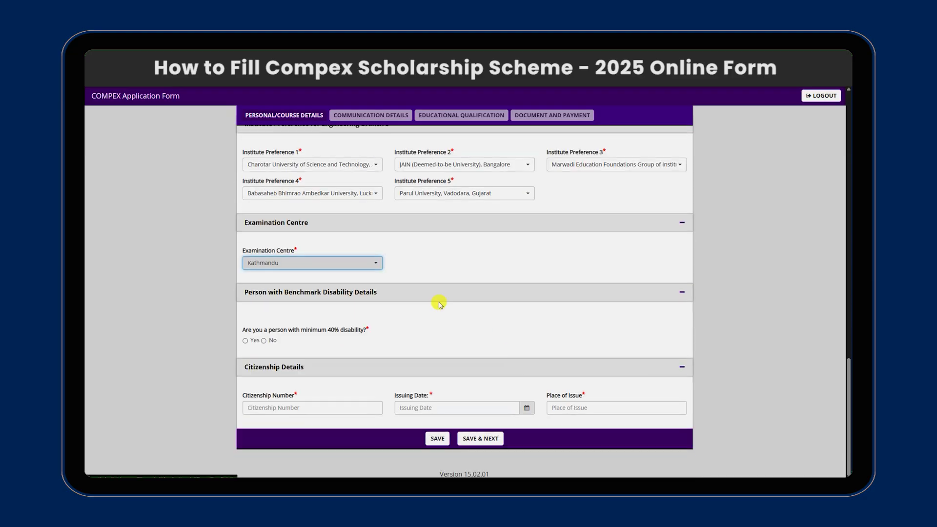
left_click(476, 250)
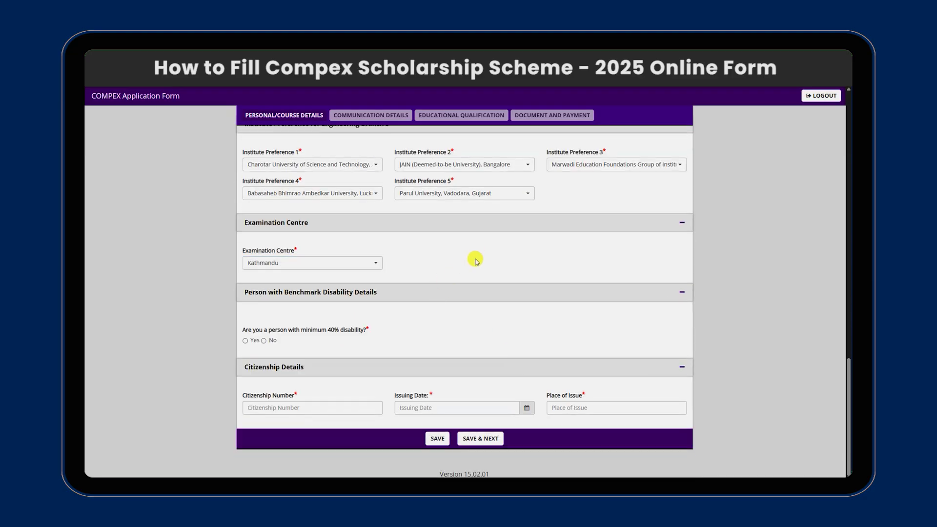
left_click(264, 340)
Enter the citizenship number, issuing date 21/06/2025 and place of issue, then save the page.
left_click(311, 407)
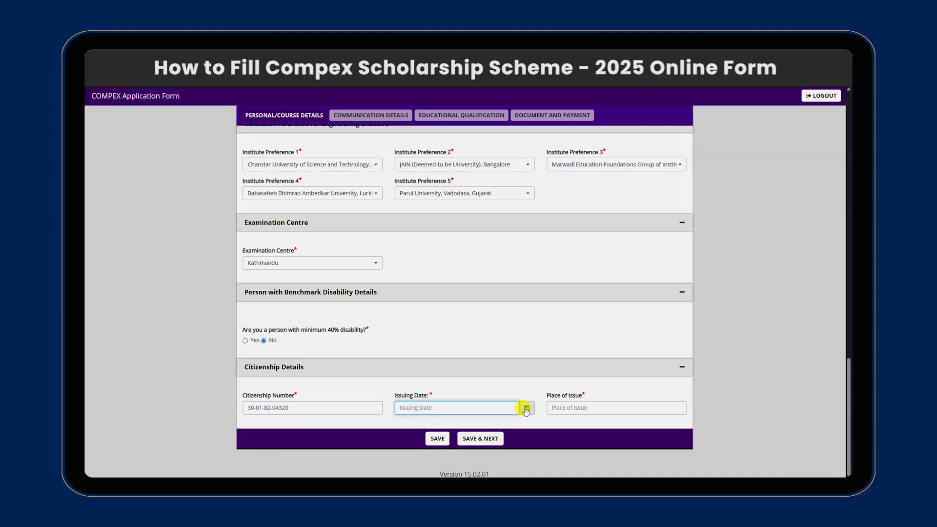
left_click(526, 407)
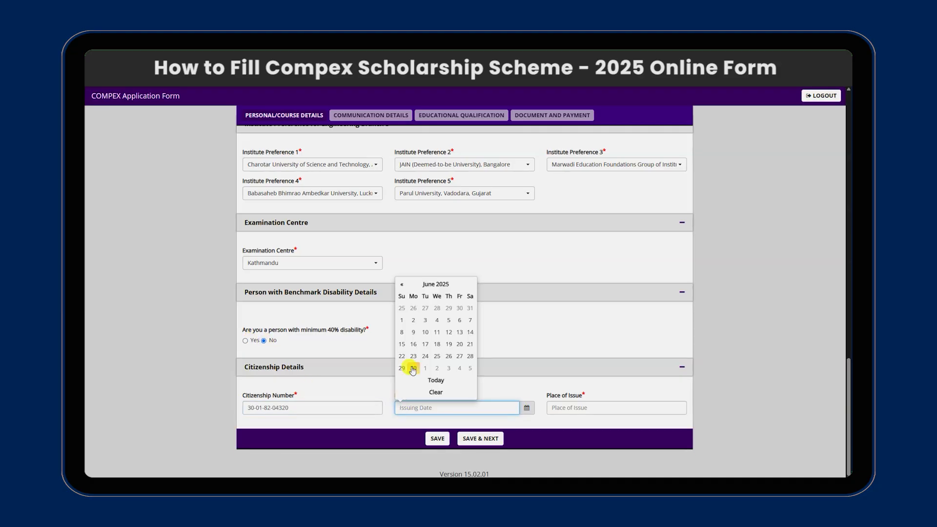
left_click(470, 344)
left_click(580, 408)
type("Kavrepalanchwok")
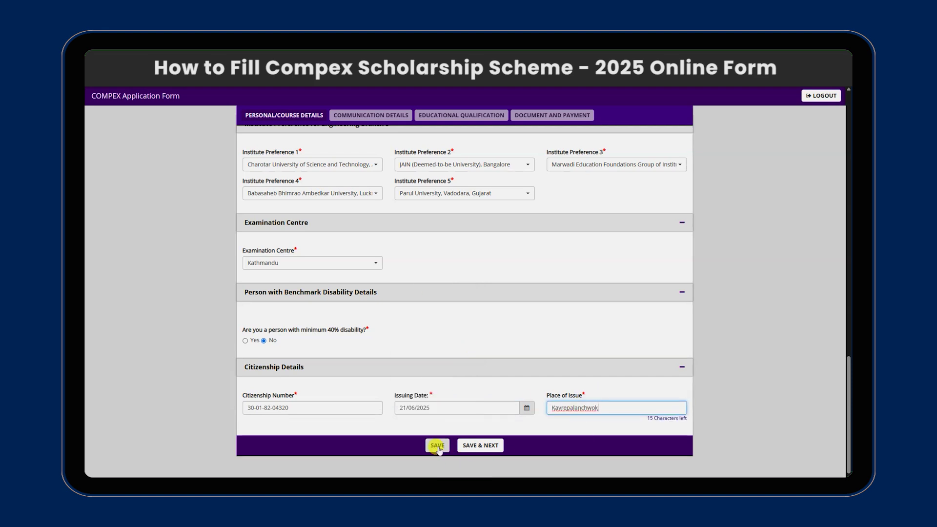
left_click(475, 446)
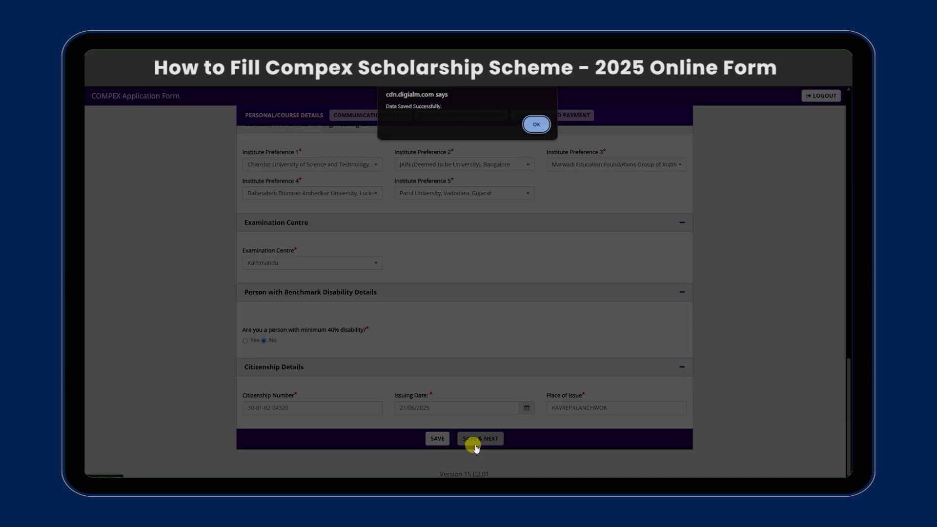
Enter the first address line, choose Nepal as the country and select the district.
left_click(536, 127)
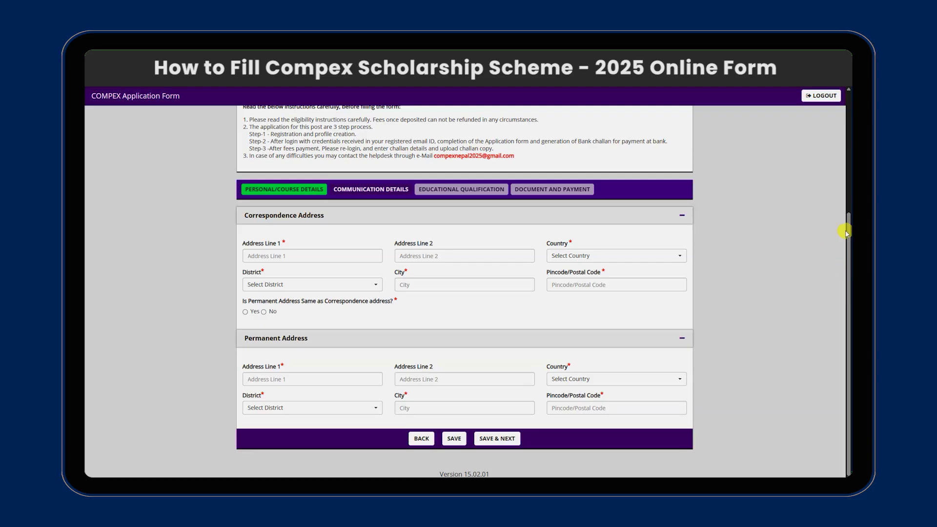
left_click(326, 251)
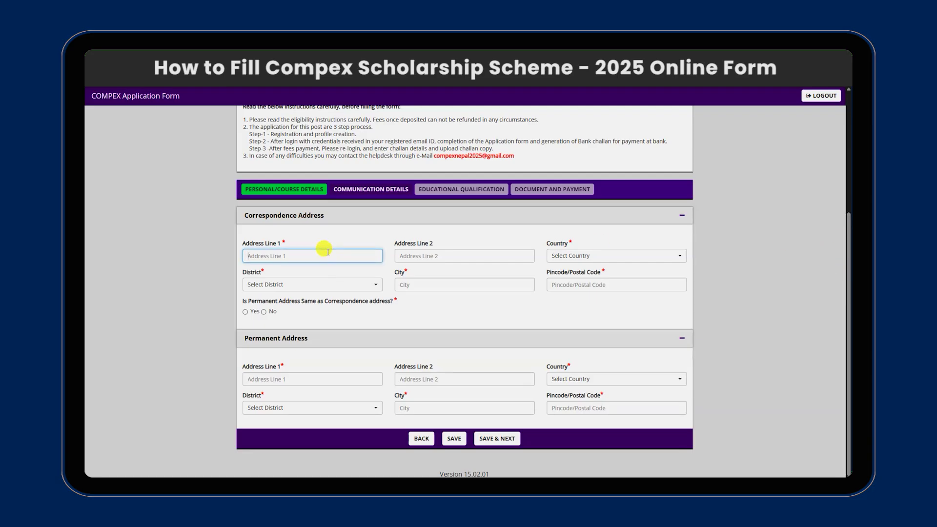
type("Panchkhal-Kavre")
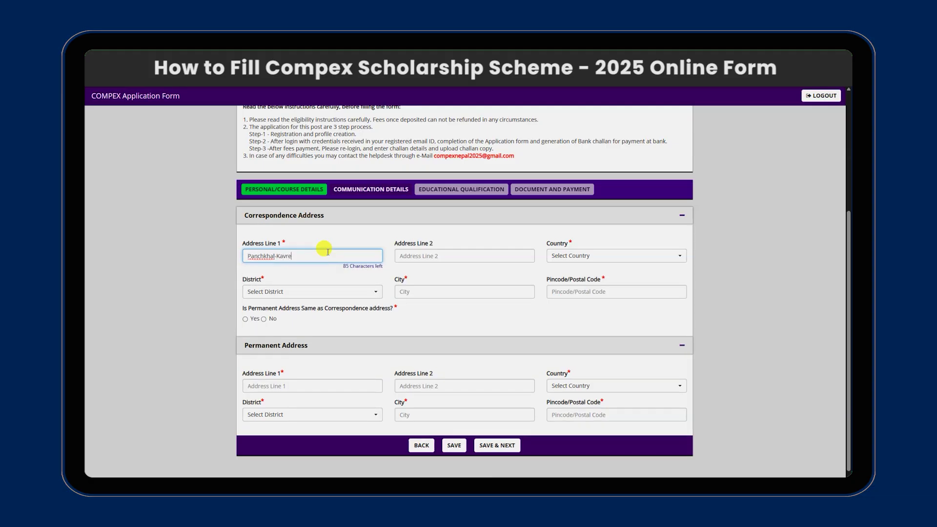
left_click(597, 257)
left_click(573, 292)
left_click(293, 284)
type("kav")
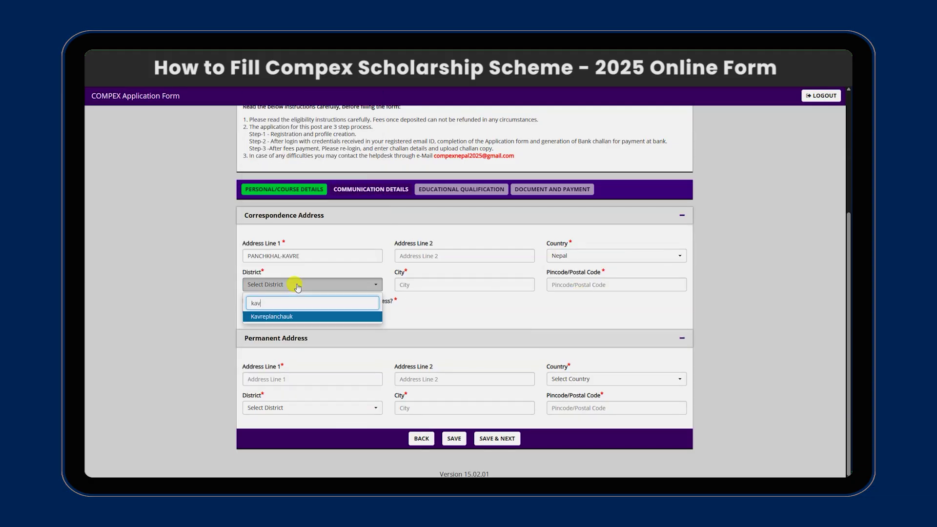
type("re")
left_click(298, 317)
Fill in the city and postal code, make the permanent address the same, and save.
left_click(404, 283)
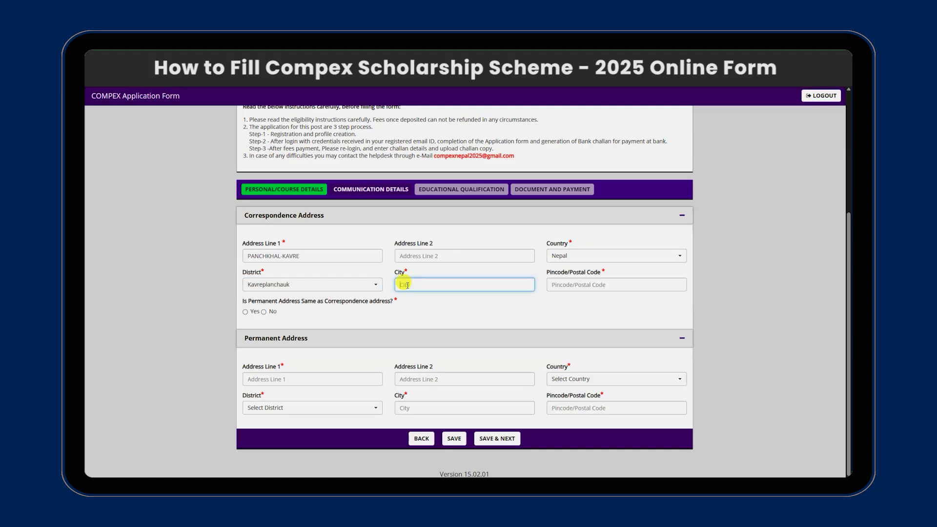
type("Panchkhal")
left_click(571, 285)
type("45212")
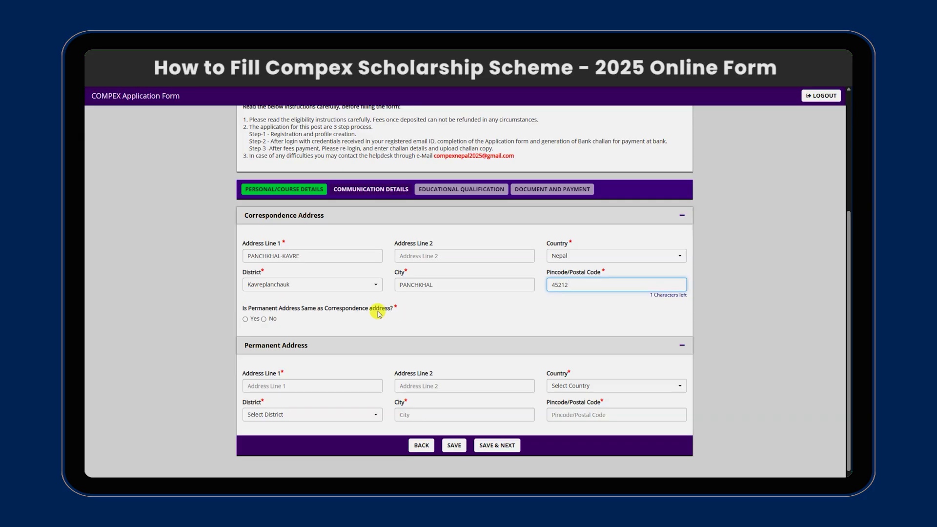
left_click(246, 319)
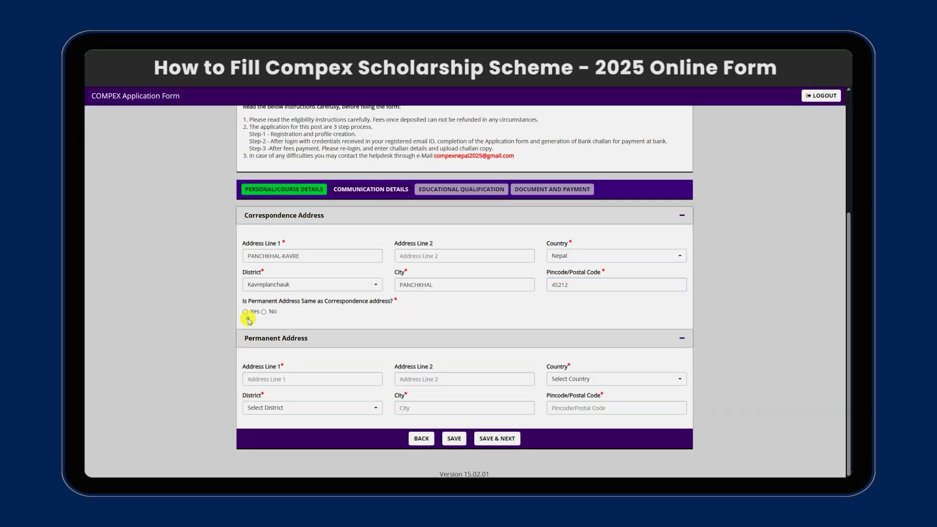
left_click(245, 312)
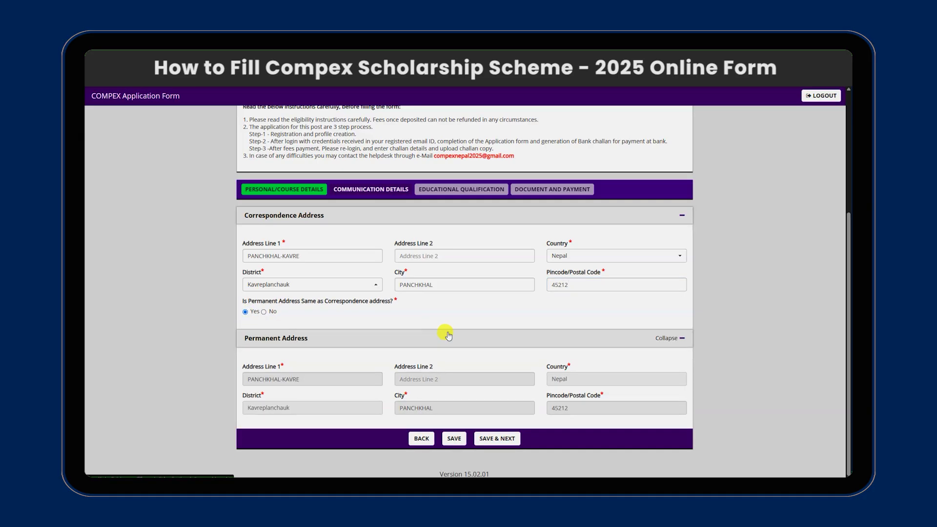
left_click(492, 438)
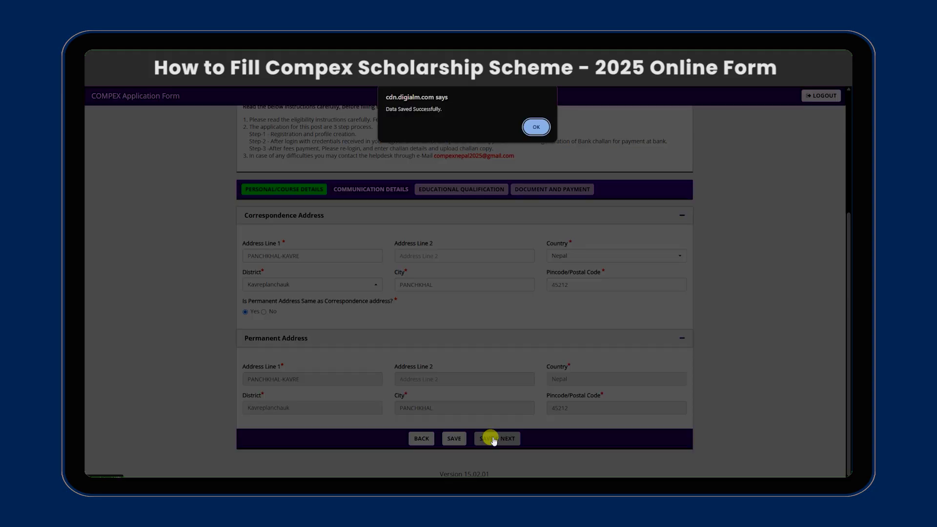
left_click(535, 127)
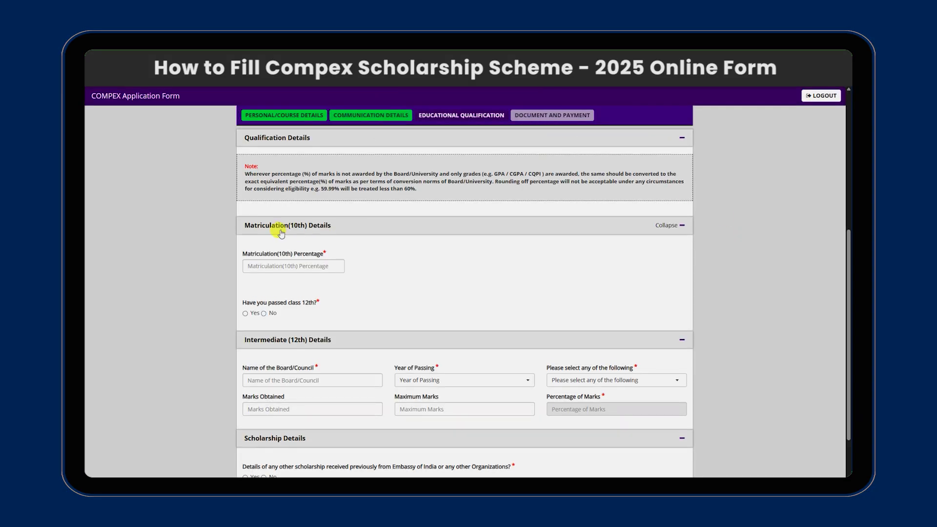
Enter the 10th percentage, answer No to passing 12th, and give the board as NEB.
left_click(298, 265)
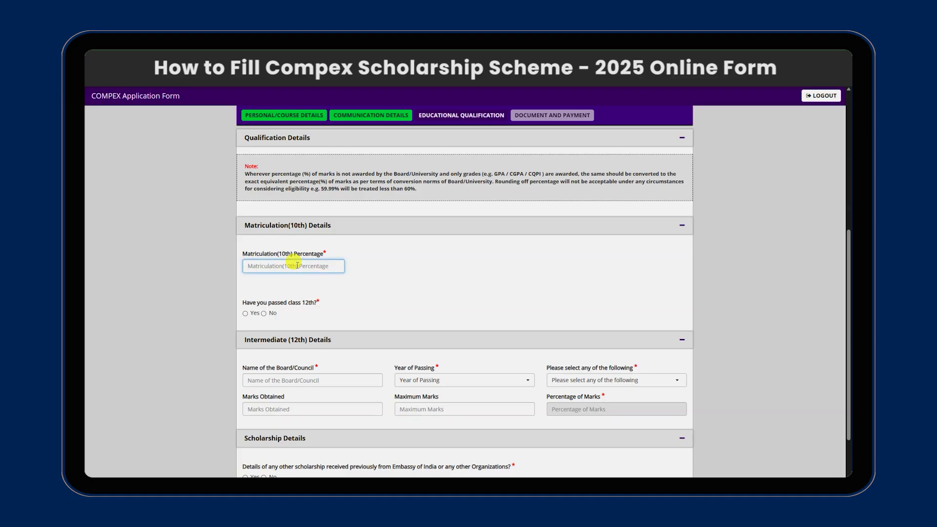
type("79.75")
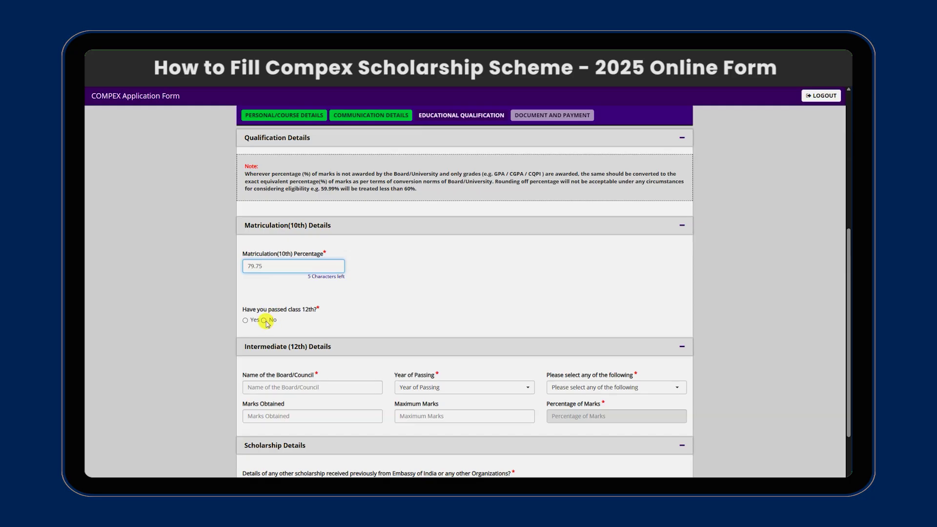
left_click(264, 321)
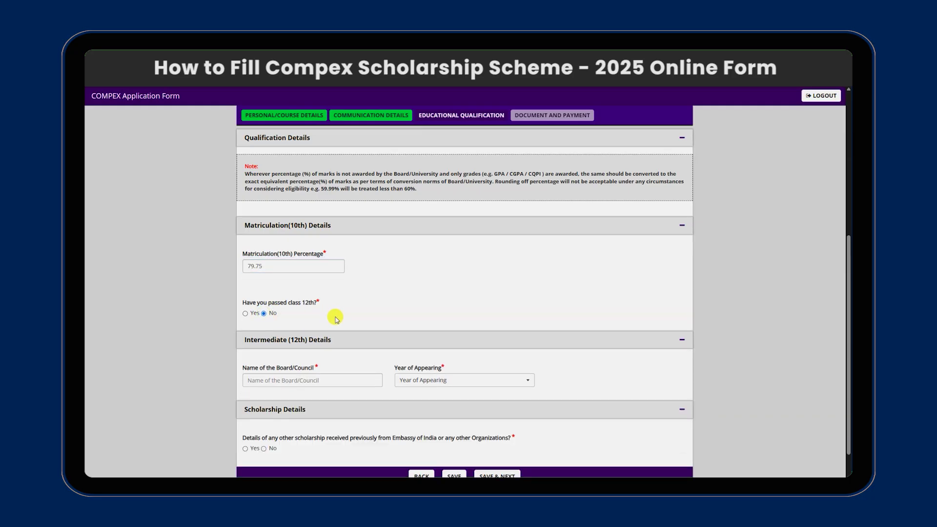
left_click(323, 378)
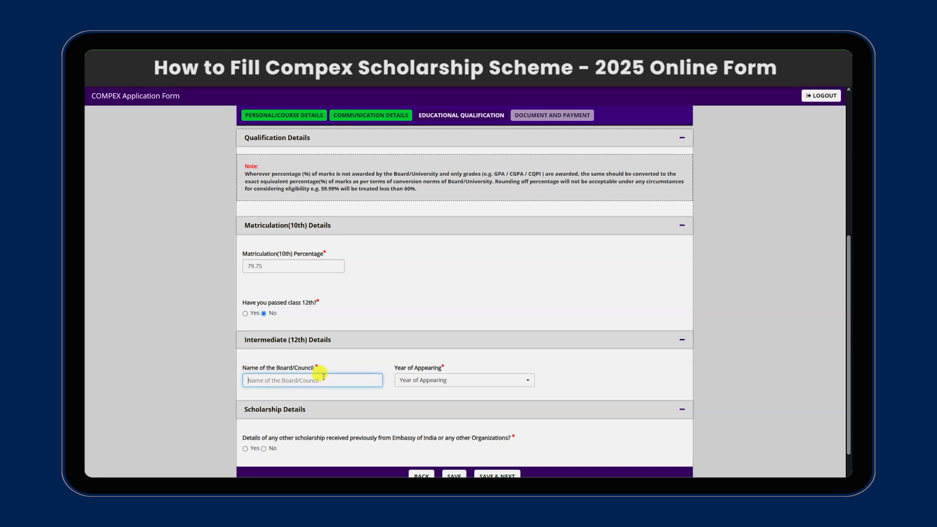
type("NEB")
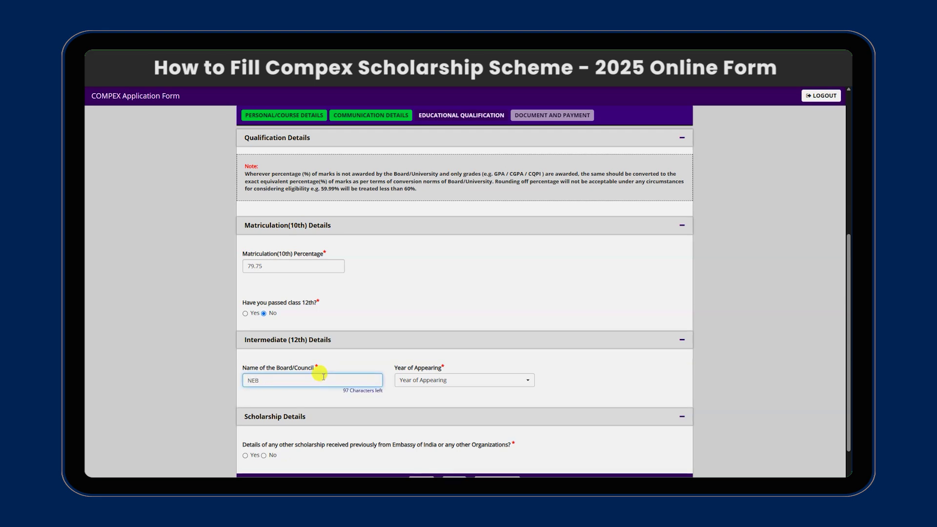
Set Year of Appearing to 2025, answer No to previous scholarship, and save the qualifications.
left_click(427, 385)
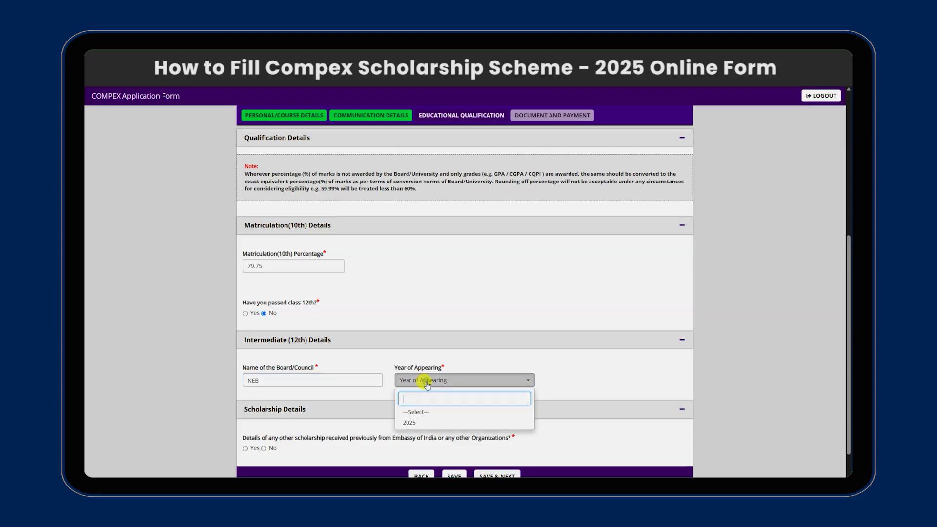
left_click(426, 422)
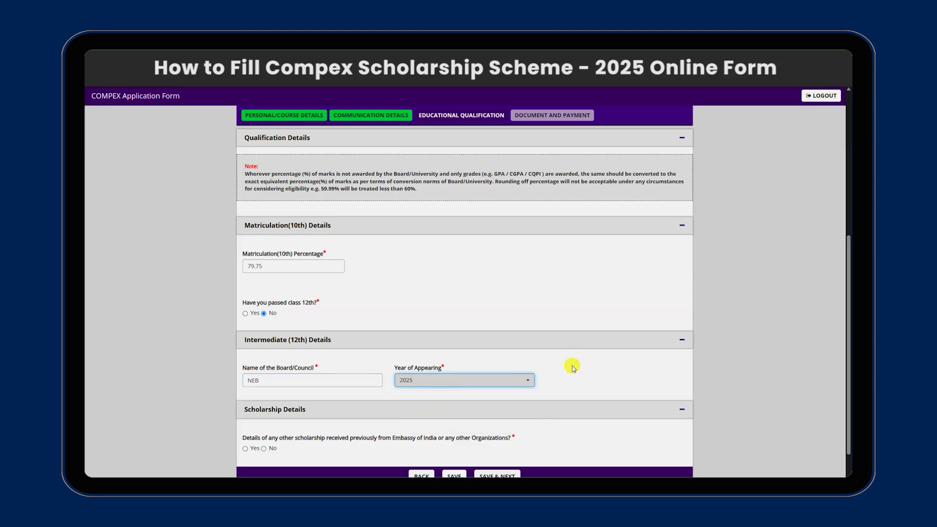
scroll(573, 371, "down", 1)
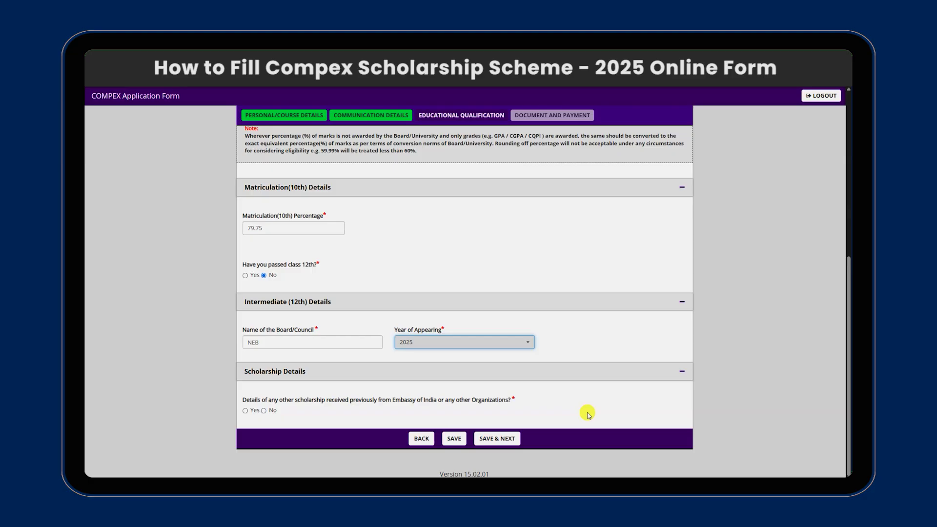
left_click(263, 411)
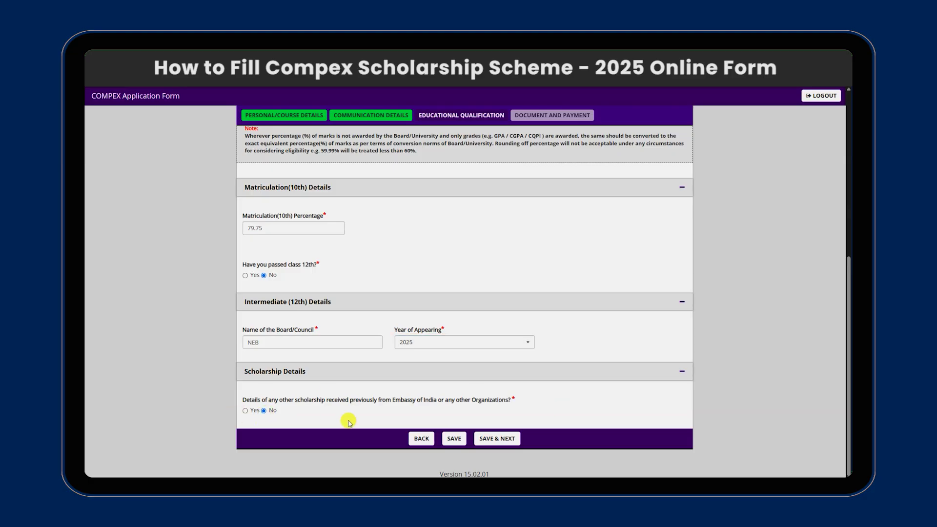
left_click(495, 439)
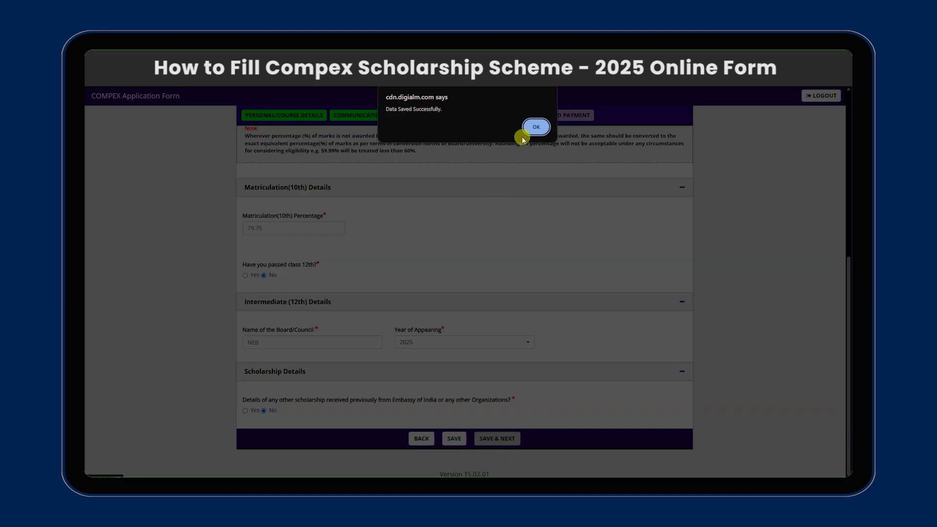
left_click(532, 128)
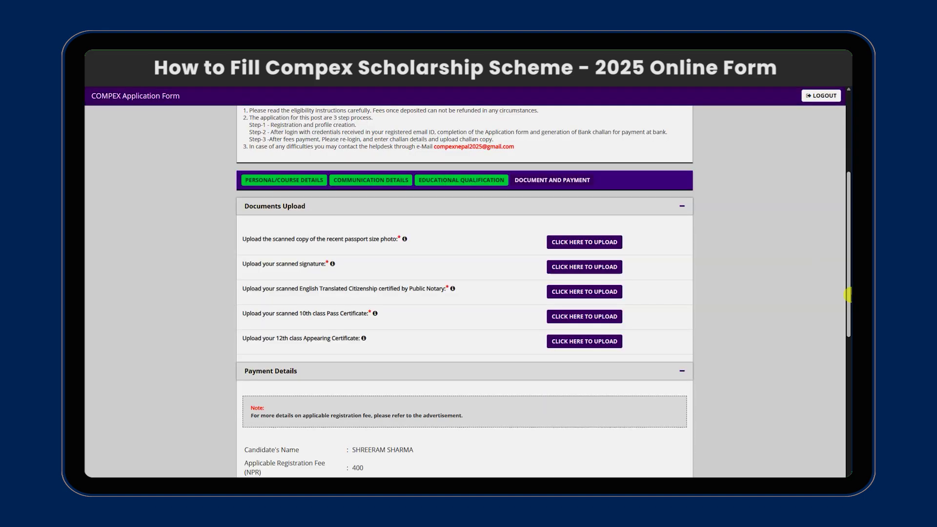
Check the file limits for the photo, signature, citizenship, 10th and 12th certificate uploads.
mouse_move(404, 239)
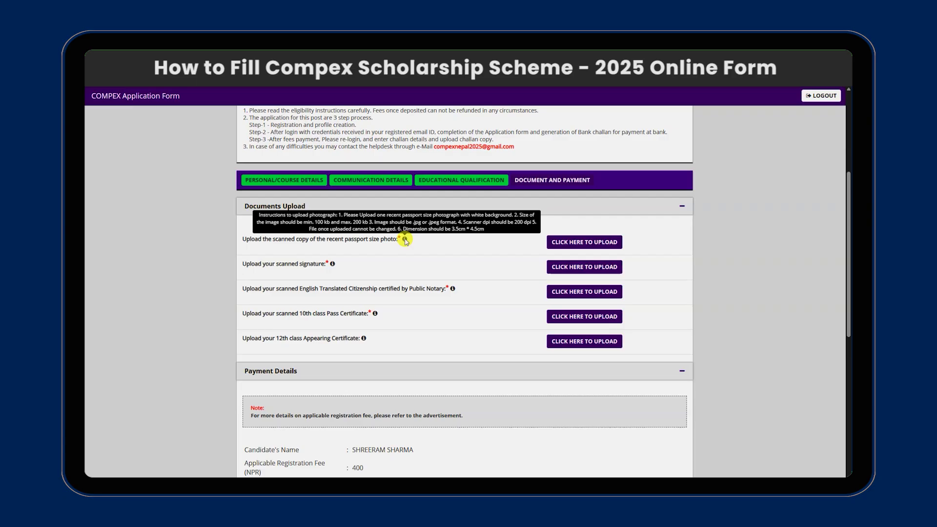
mouse_move(333, 264)
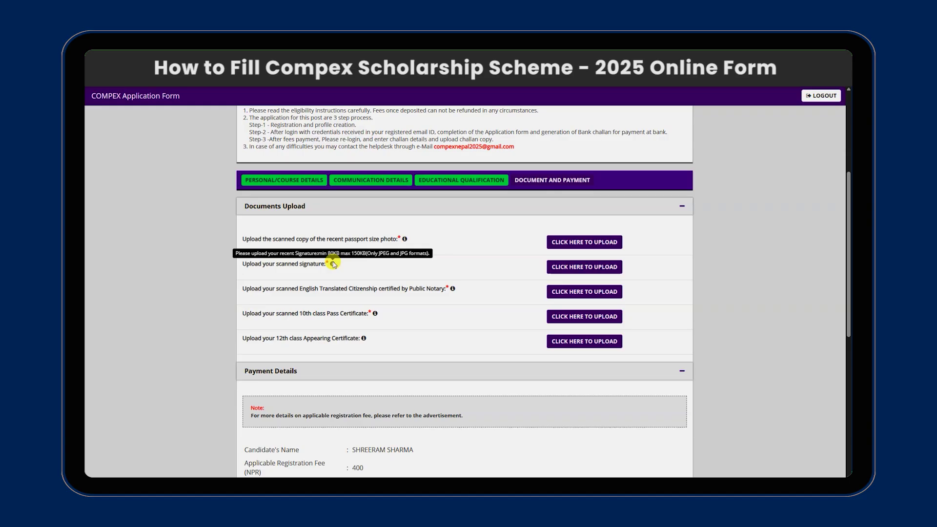
mouse_move(452, 289)
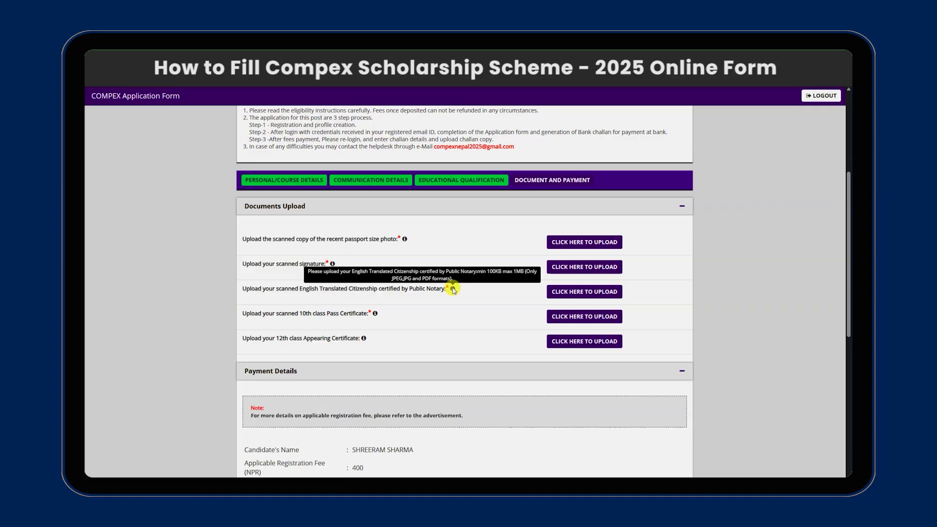
mouse_move(375, 313)
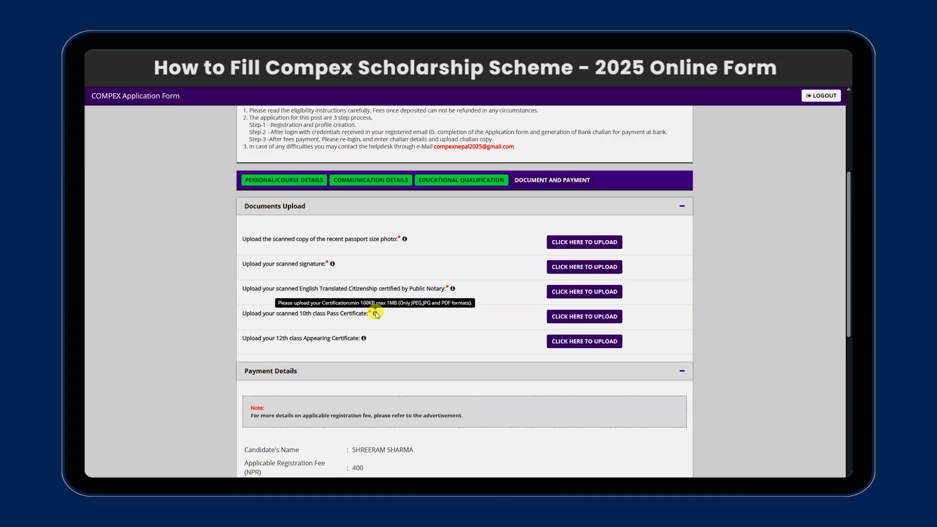
mouse_move(365, 338)
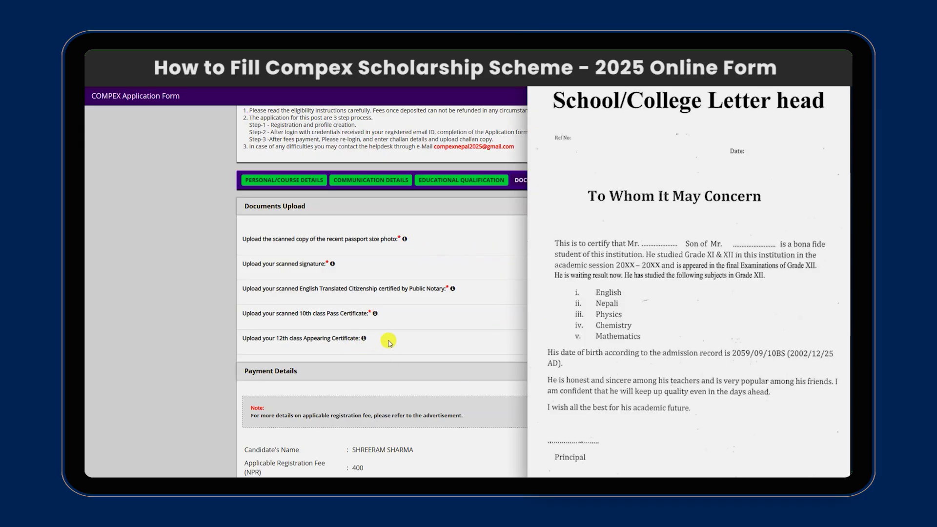
scroll(389, 343, "down", 2)
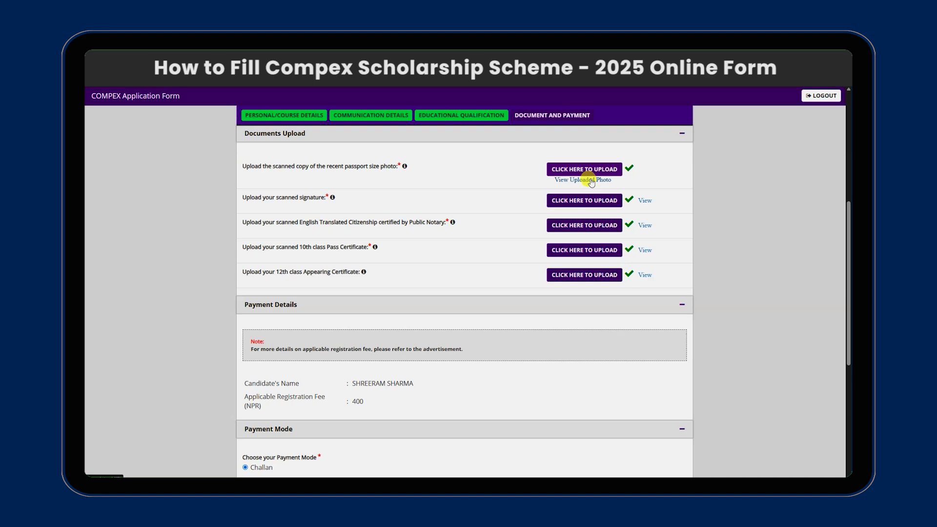
Enter the captcha, submit the application and agree to the declaration instructions.
scroll(590, 181, "down", 5)
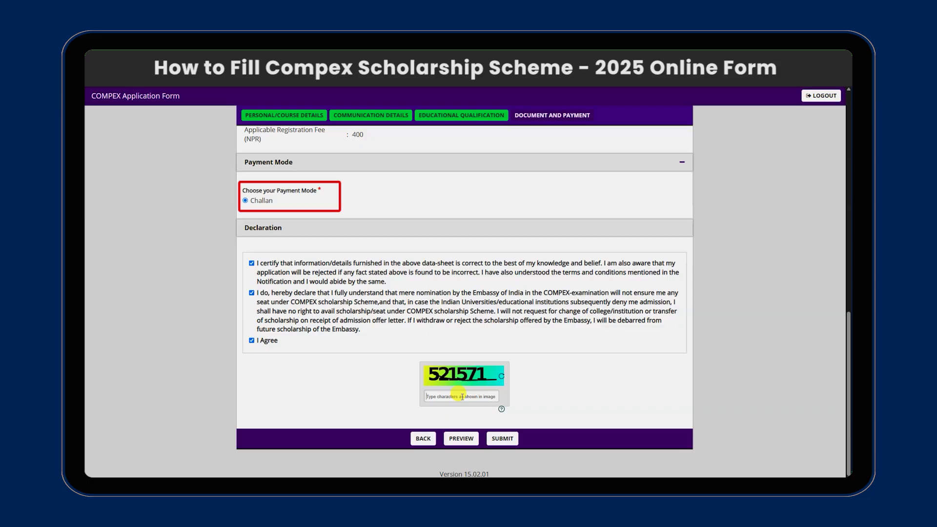
type("52")
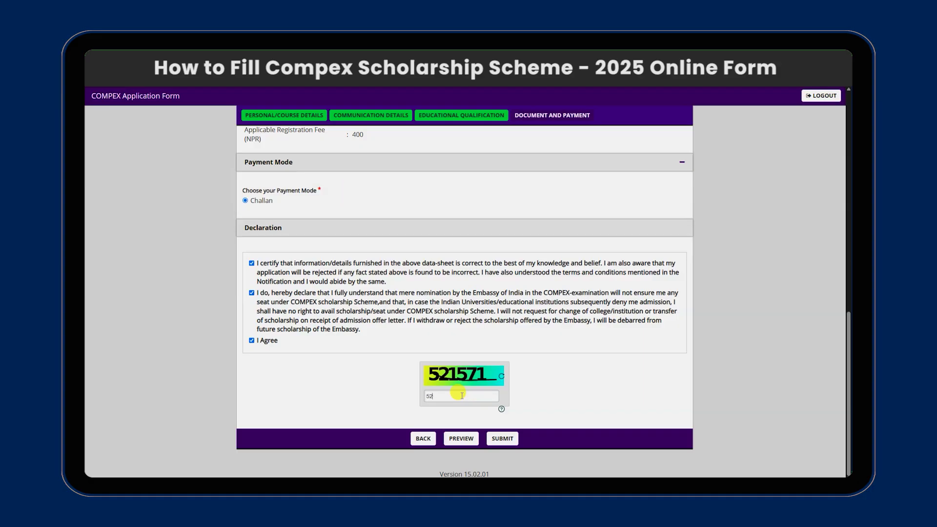
type("1571")
left_click(508, 439)
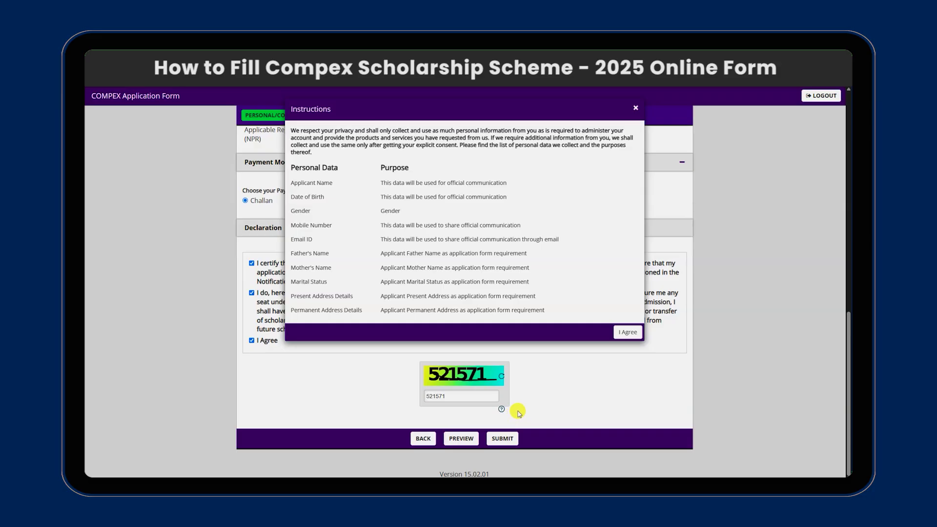
left_click(627, 332)
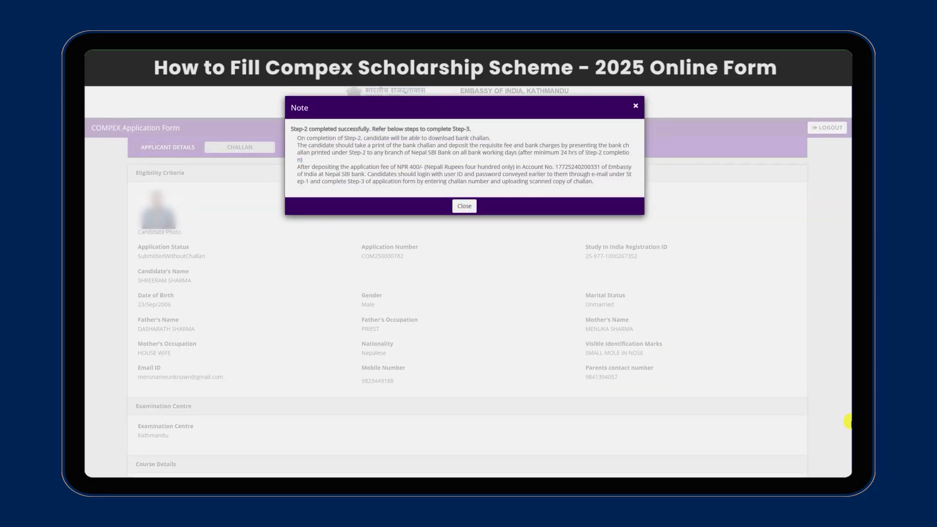
Download the bank challan PDF from the Challan section and save it to the Desktop.
left_click(471, 207)
left_click(259, 151)
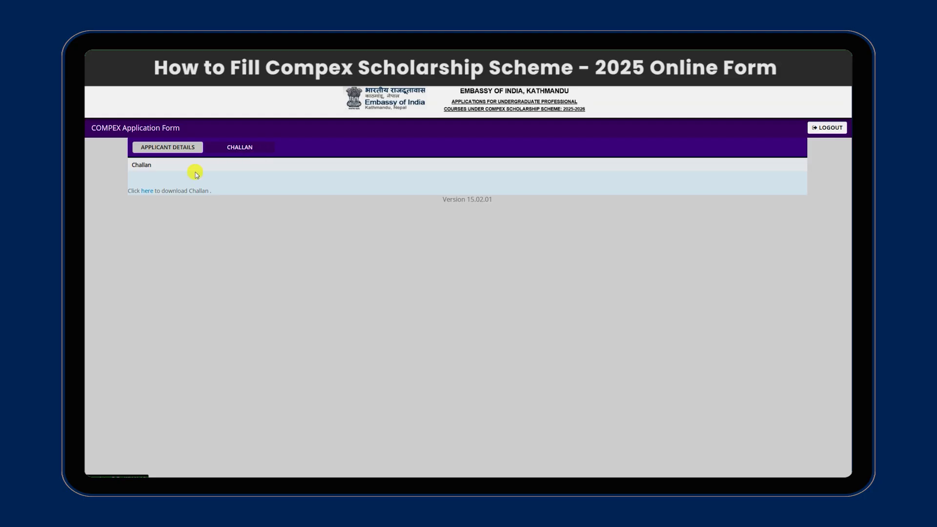
left_click(149, 193)
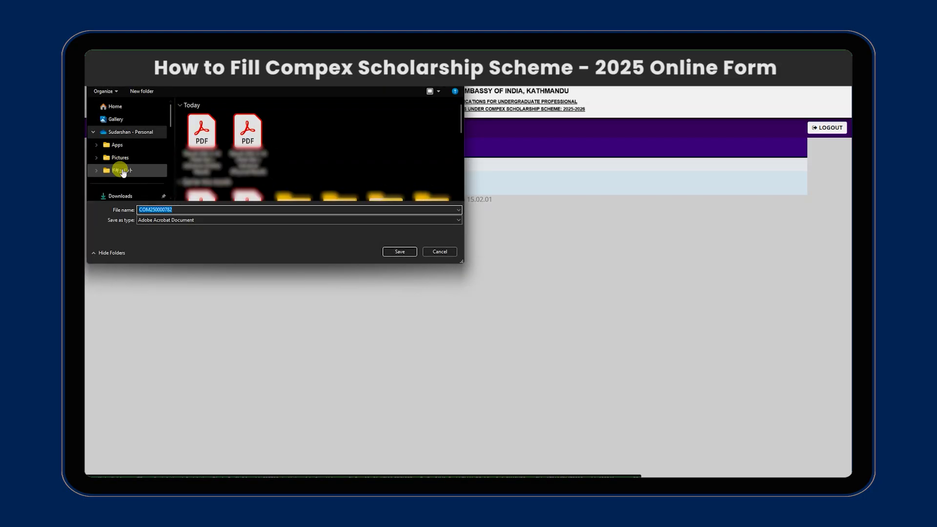
scroll(125, 168, "down", 2)
left_click(120, 154)
left_click(399, 250)
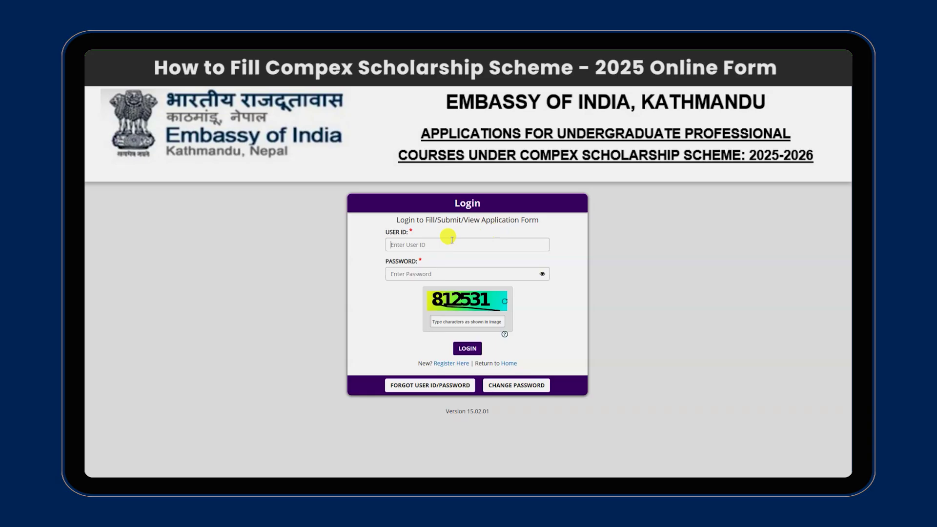
Log in with the pasted user ID and password plus the captcha.
left_click(451, 239)
left_click(445, 274)
key("ctrl+v")
left_click(453, 319)
type("812531")
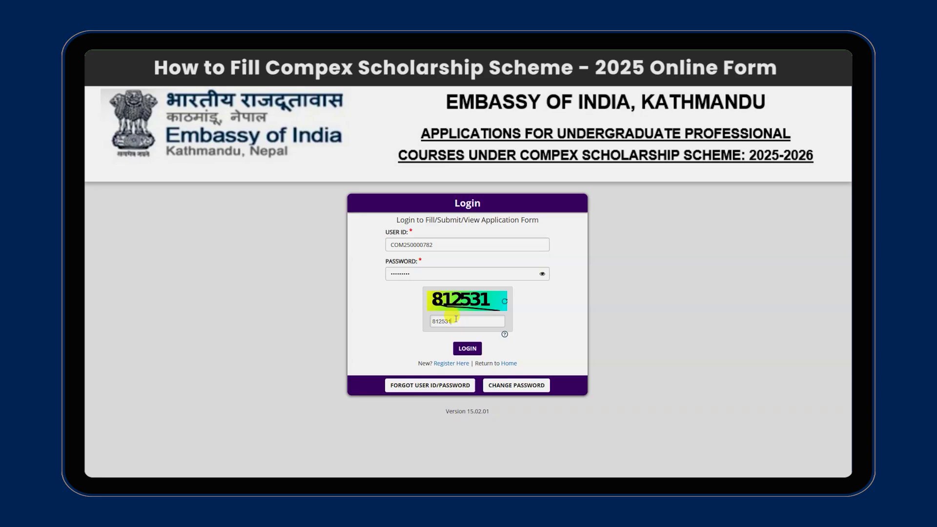
left_click(467, 348)
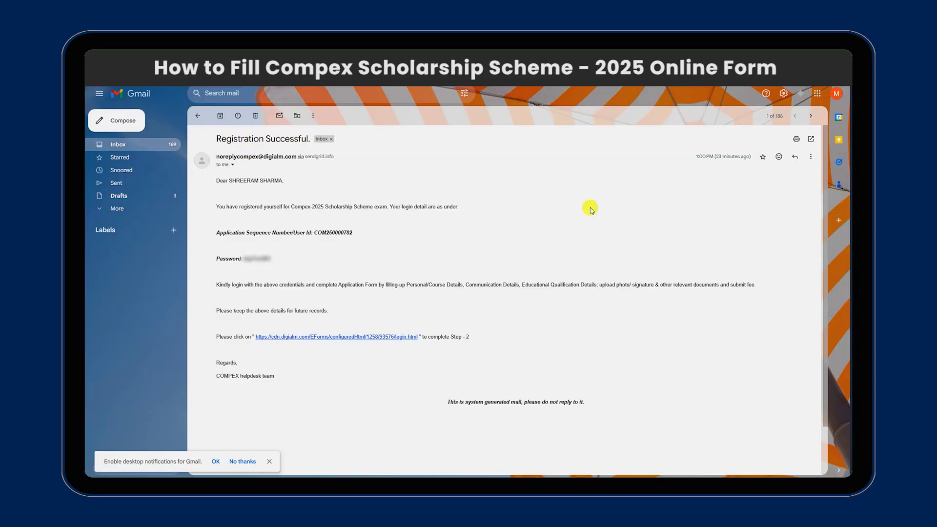